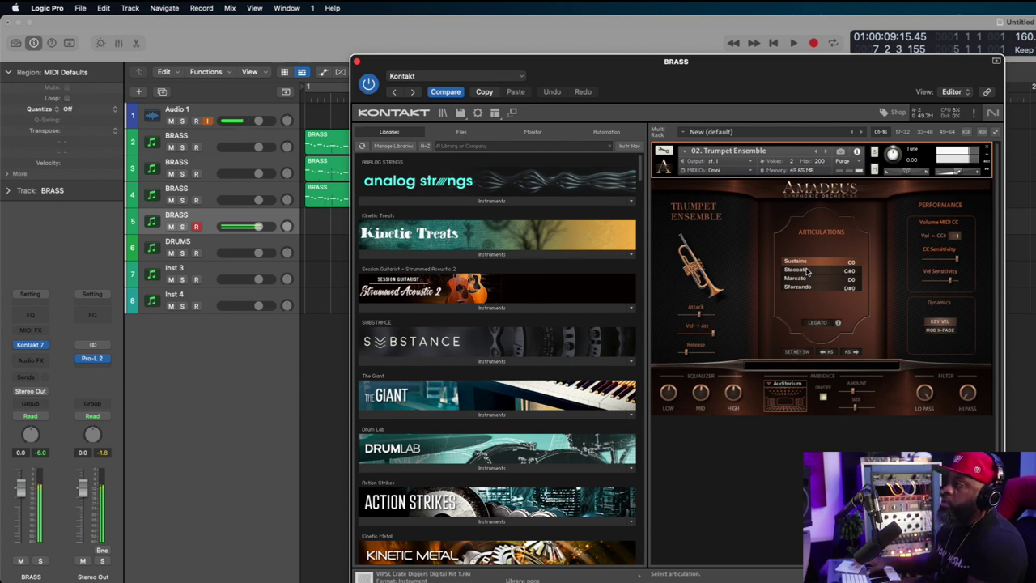
Audition the trumpet ensemble's Staccato and Marcato articulations and set it back to Sustains.
click(797, 270)
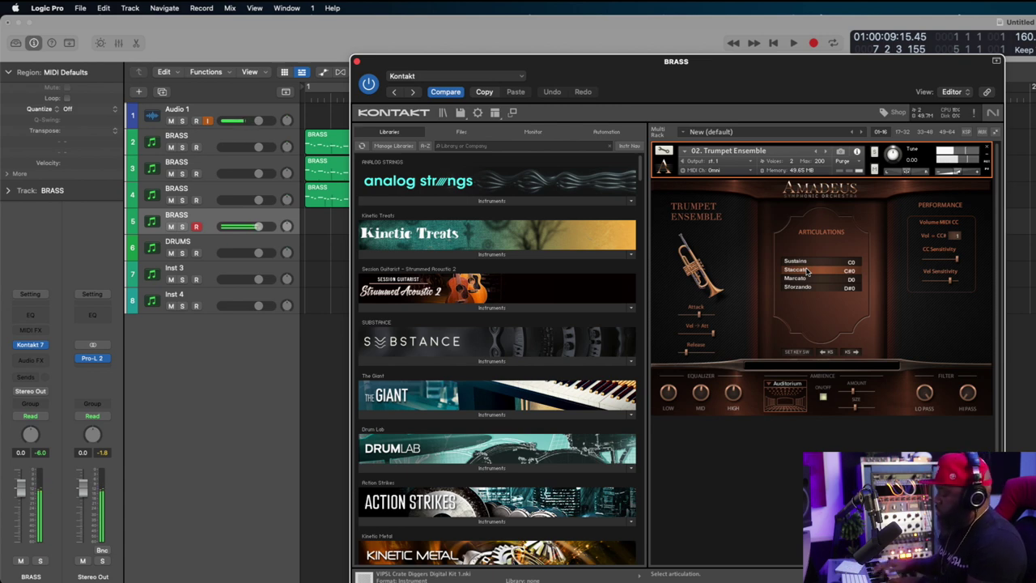
click(796, 278)
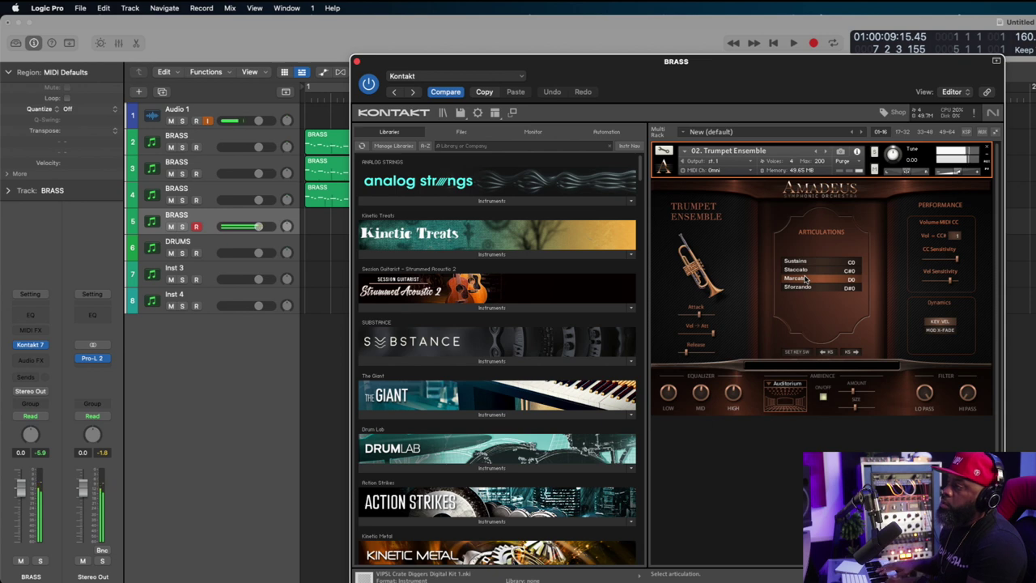
click(796, 261)
Record the trumpet ensemble part from bar 1 and the trombone part on the TROMB track.
key(Return)
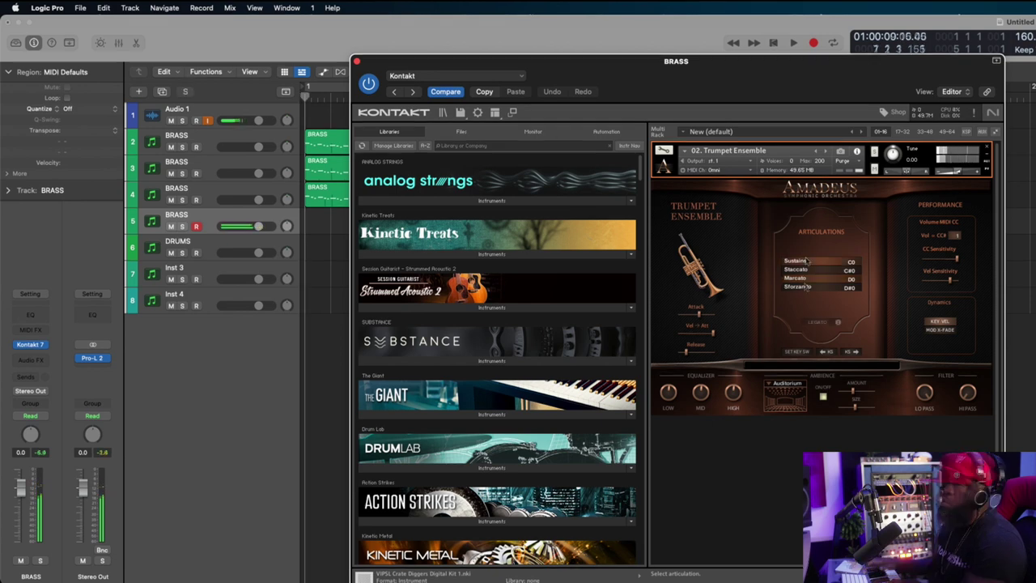
key(r)
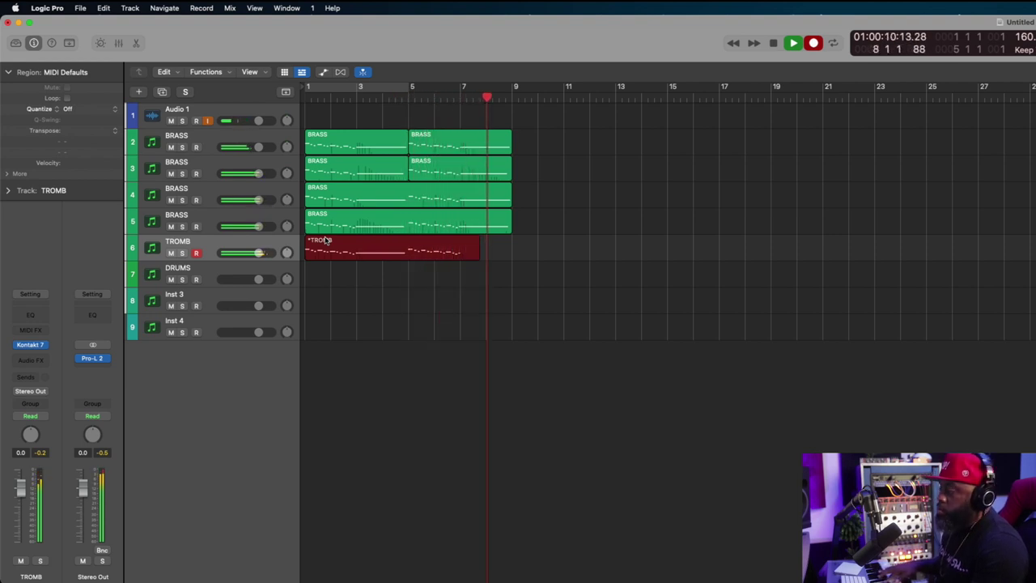
key(space)
Duplicate the trombone track as a TUBA track and record the tuba ensemble part over bars 1 to 8.
key(super+d)
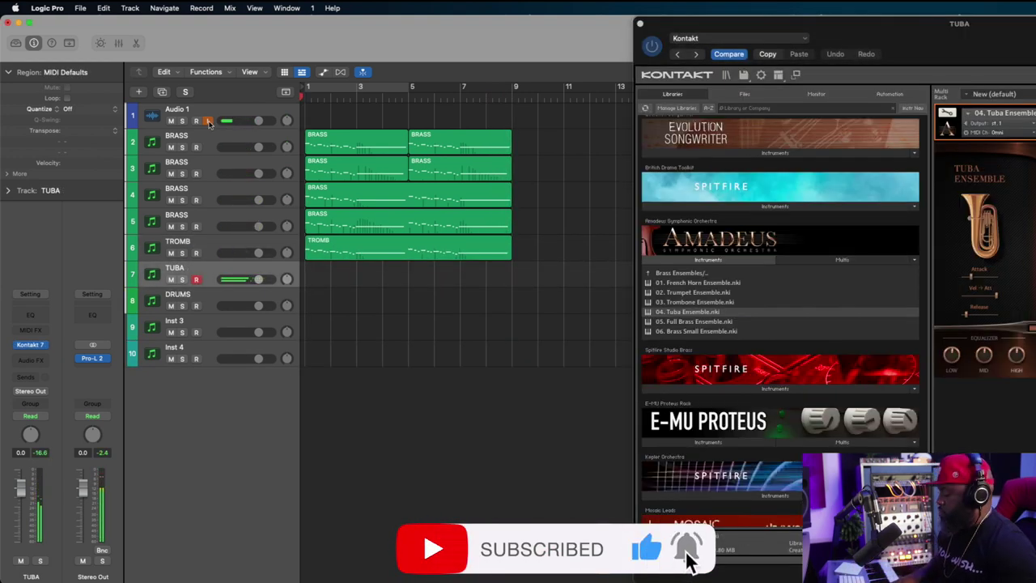
key(r)
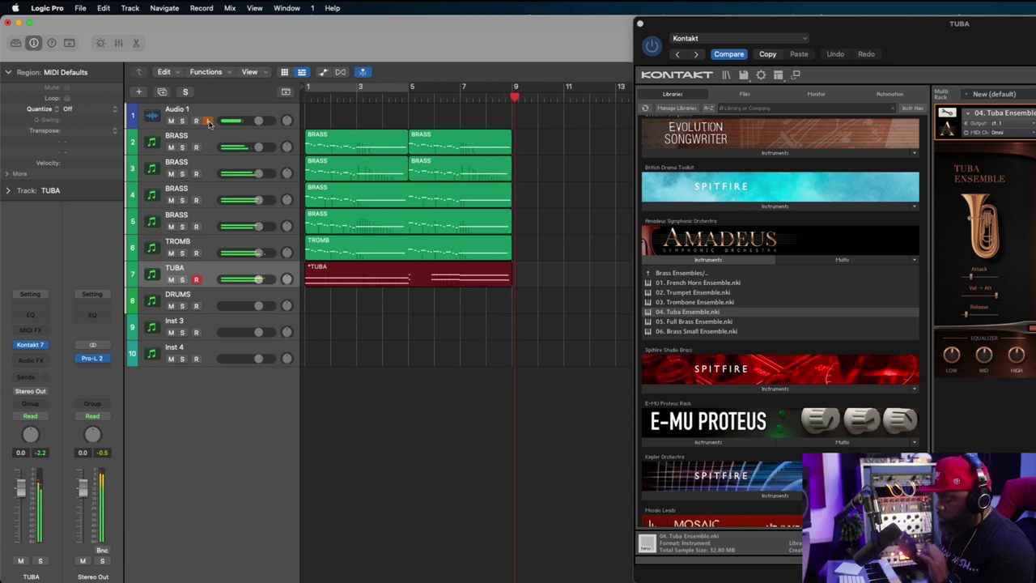
key(space)
Duplicate the tuba track as a FULL BRASS track and record the full brass ensemble part.
key(super+d)
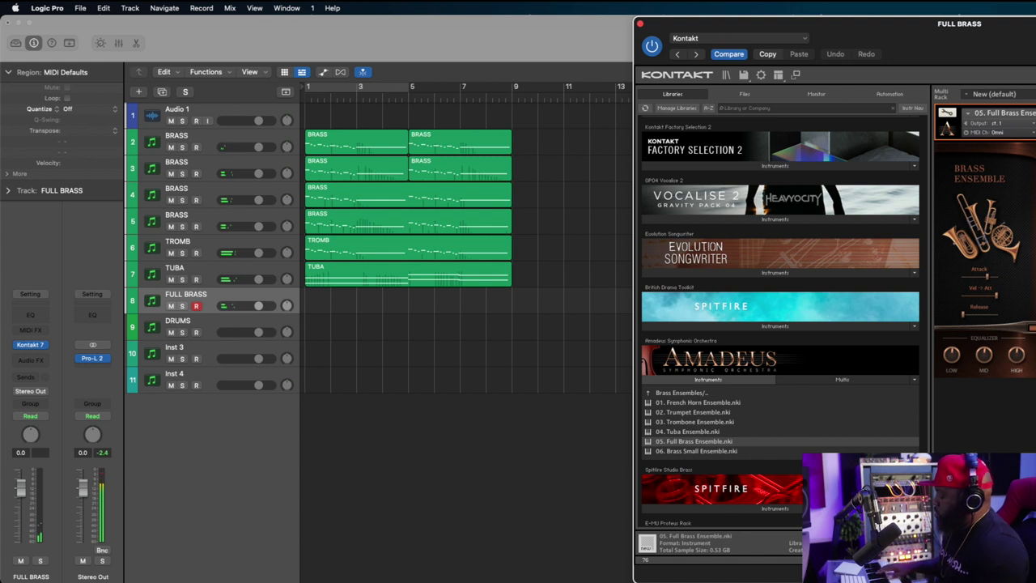
key(r)
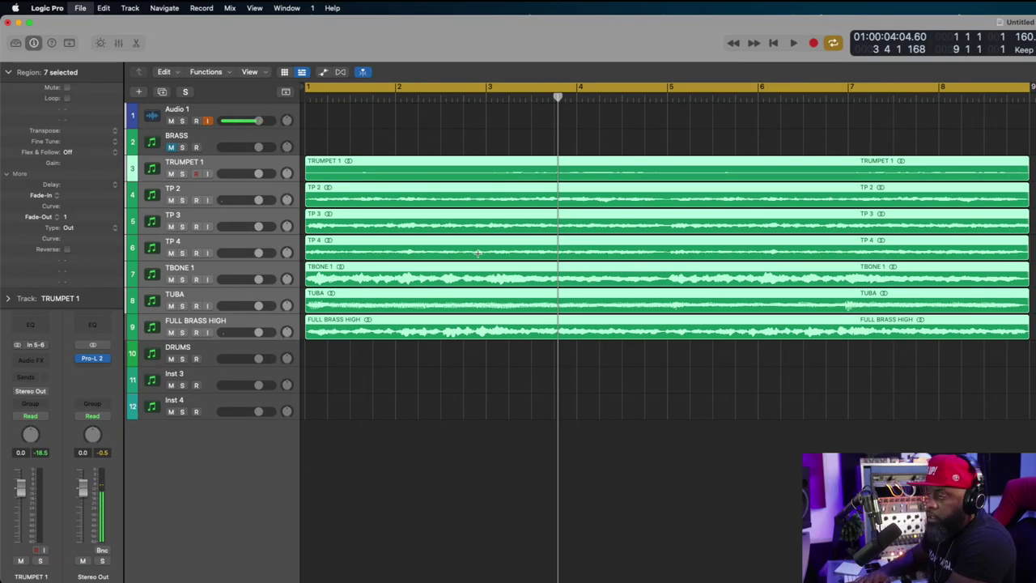
Try to save the untitled project.
key(super+s)
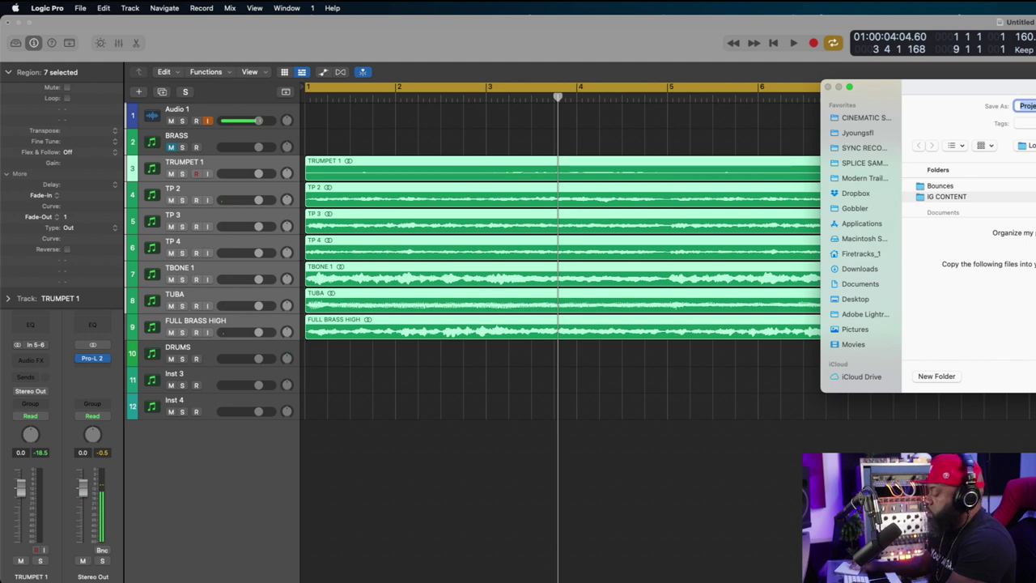
key(Escape)
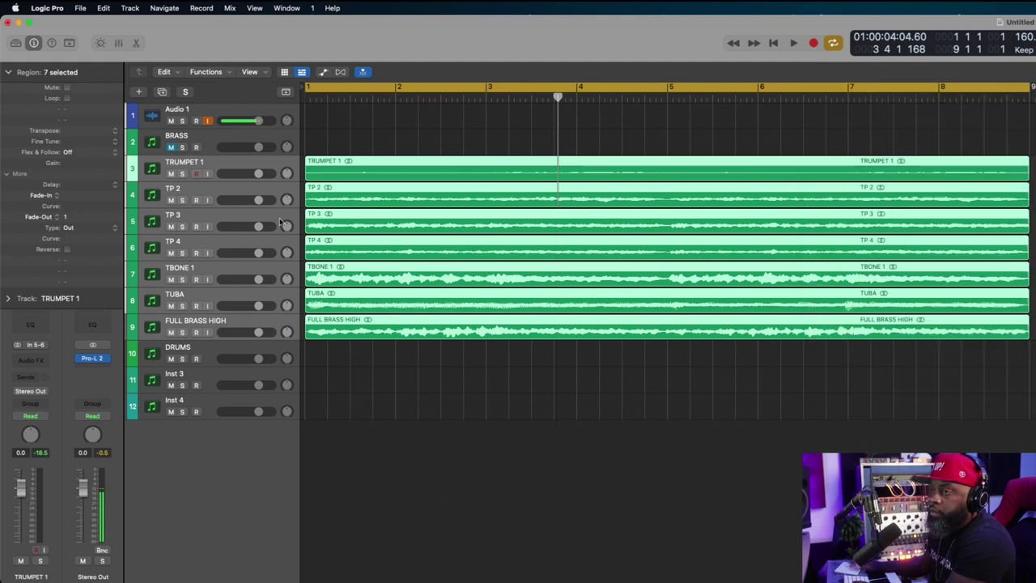
Route the outputs of the seven selected brass tracks to Bus 1 in the mixer and name the new bus channel BRASS.
key(x)
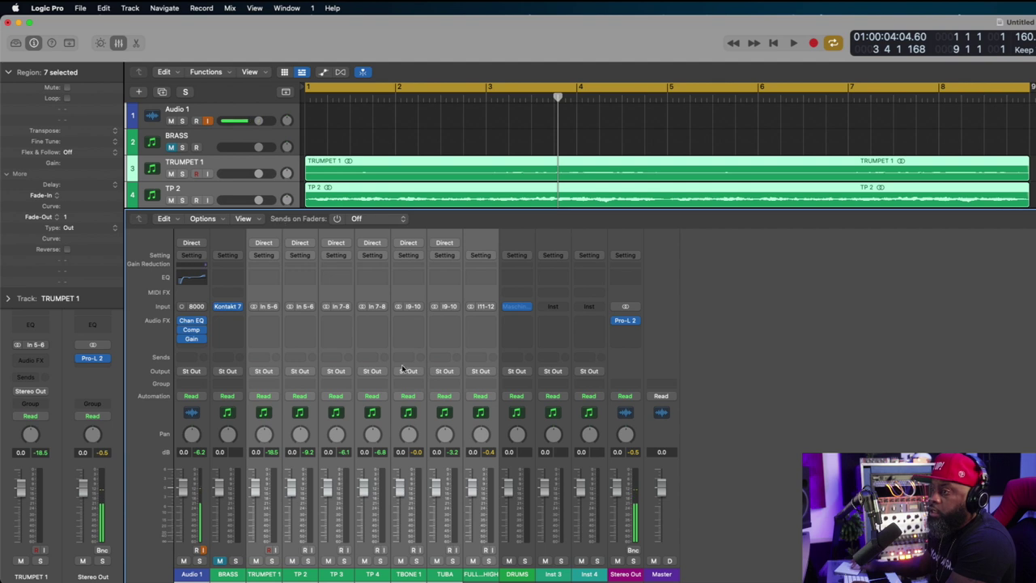
click(489, 375)
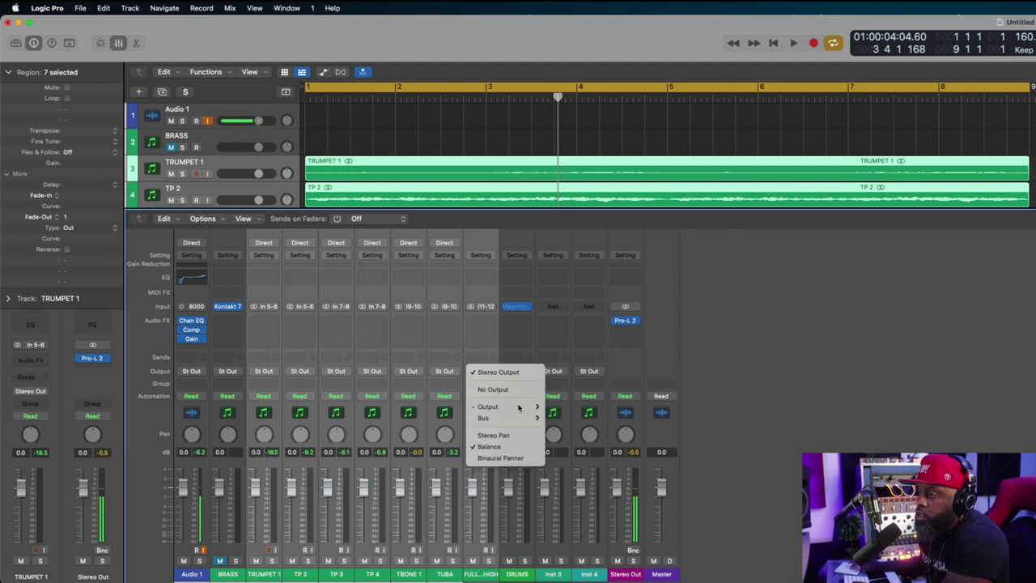
mouse_move(485, 417)
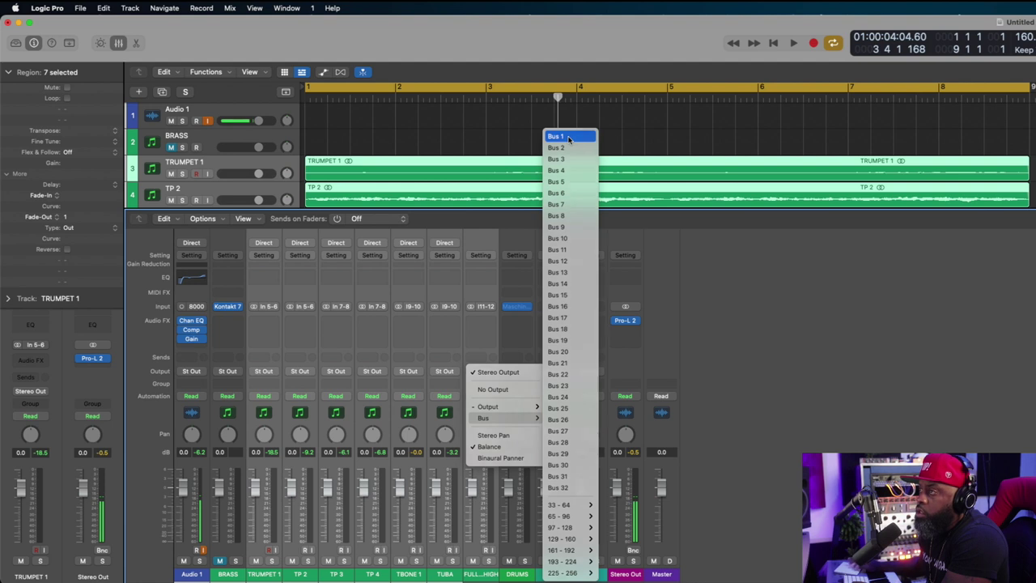
click(566, 136)
click(624, 575)
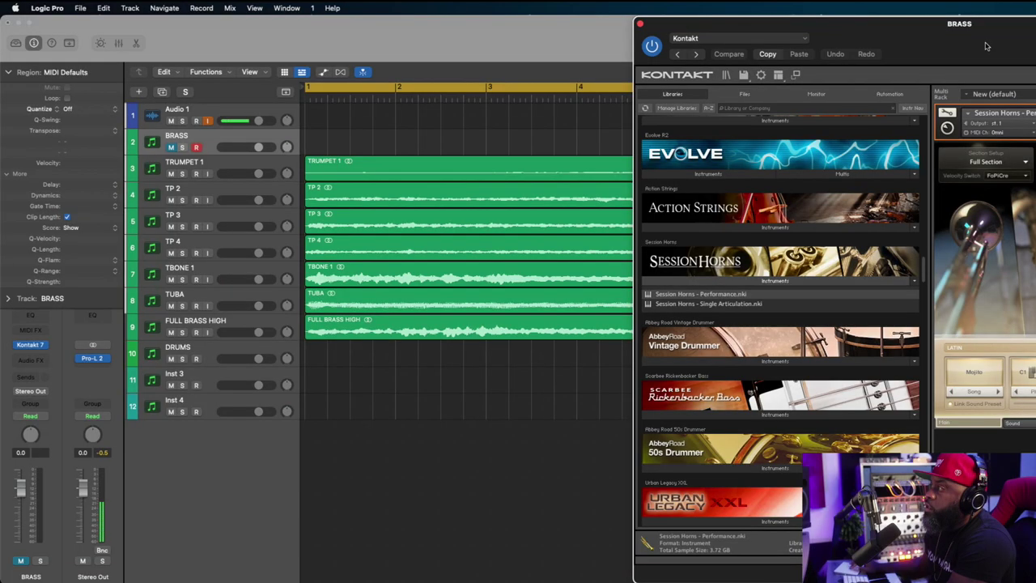
Move the Kontakt window aside and record a Session Horns - Single Articulation part on the BRASS track over bars 1 to 8.
drag(986, 25, 721, 25)
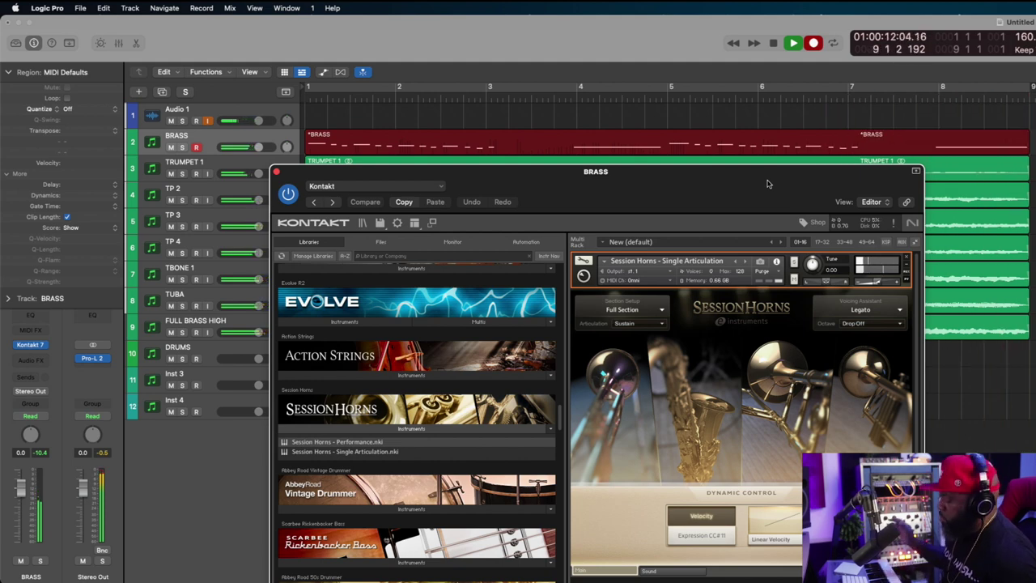
key(space)
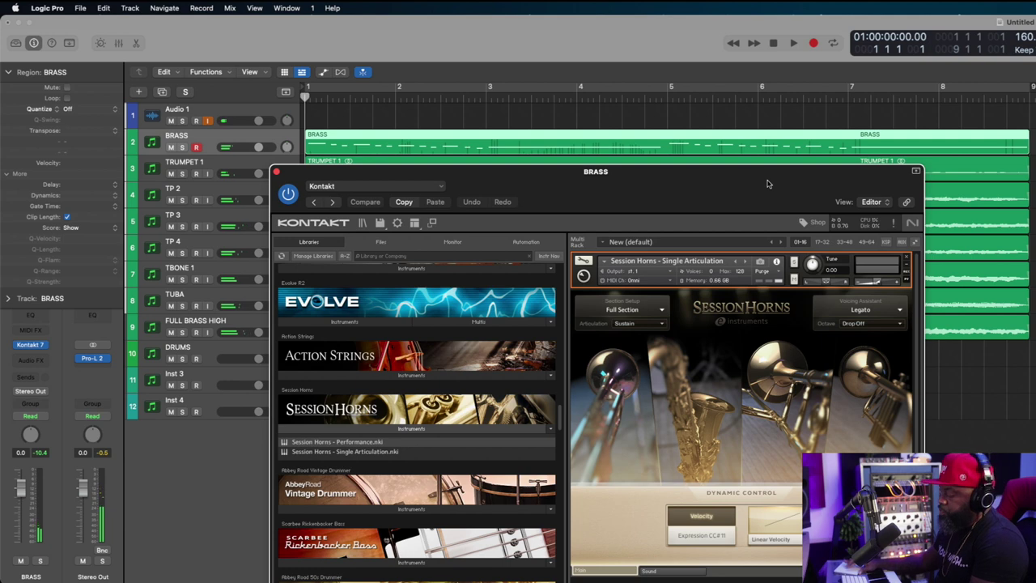
Play back the recorded horn part, briefly soloing the BRASS track, and close its Kontakt window.
key(space)
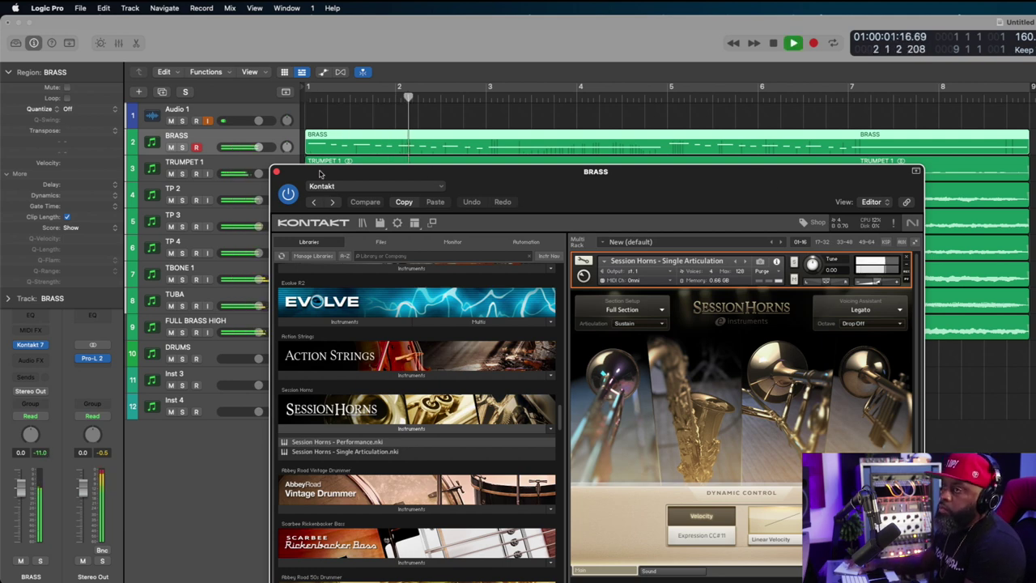
click(181, 147)
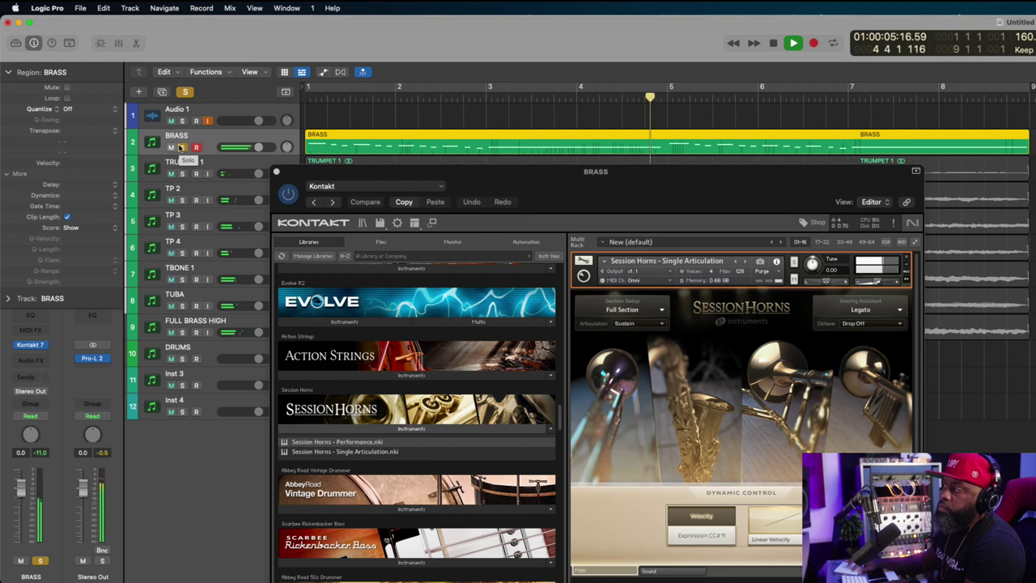
click(180, 146)
click(276, 171)
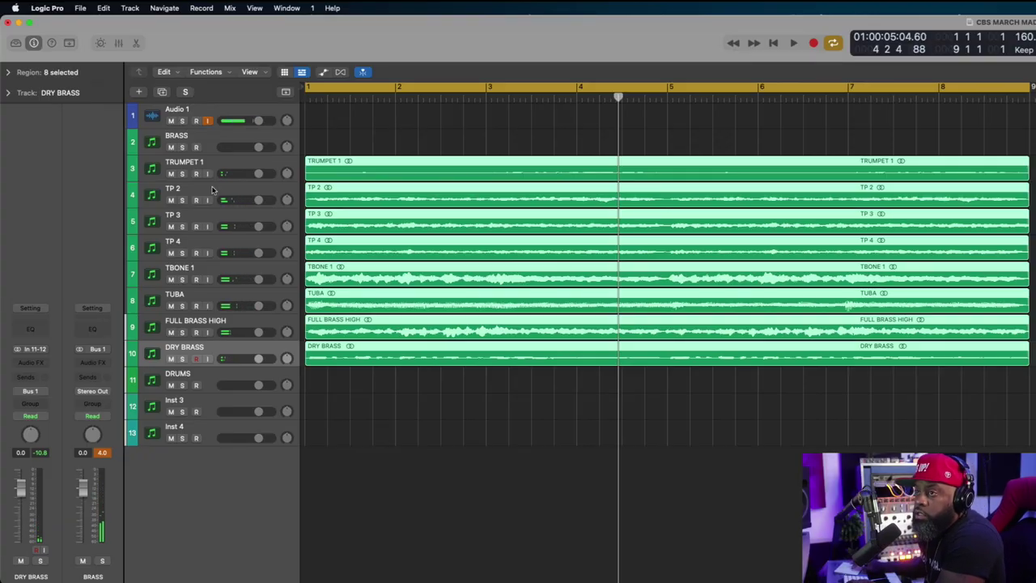
Collapse the region settings and close the SubBoomBass window of the FIRETRACKS LAPTOP SLAPPER 2 track.
click(6, 72)
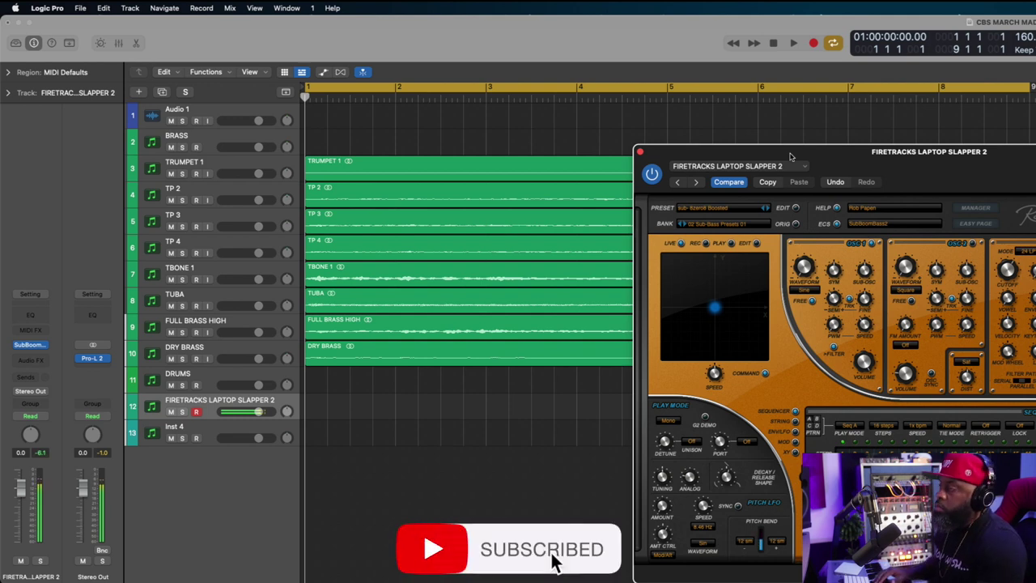
drag(792, 156, 642, 135)
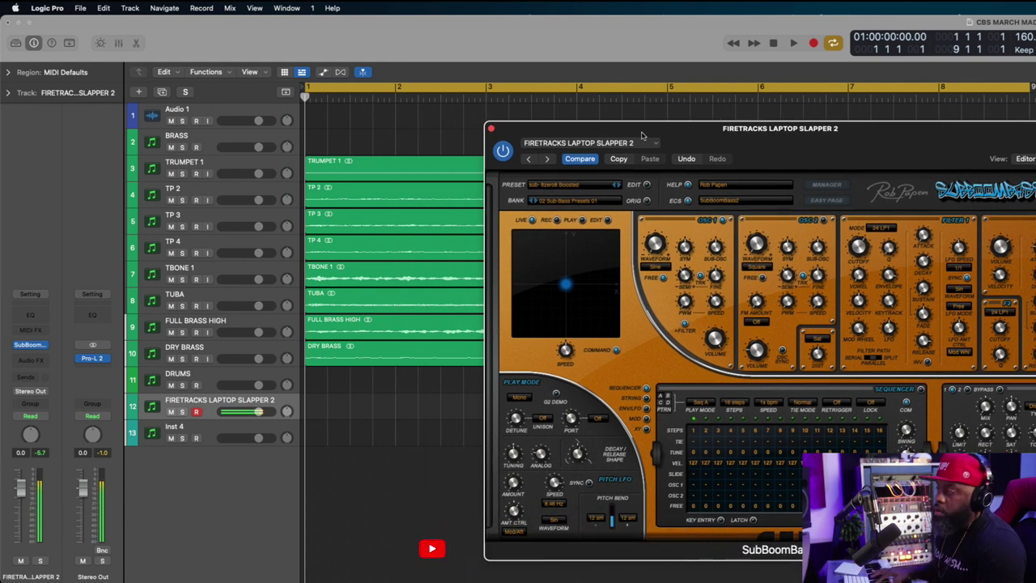
click(491, 128)
Play the brass loop with Audio 1's input monitoring off and select the FIRETRACKS LAPTOP SLAPPER 2 track to rehearse the bass.
click(207, 121)
key(space)
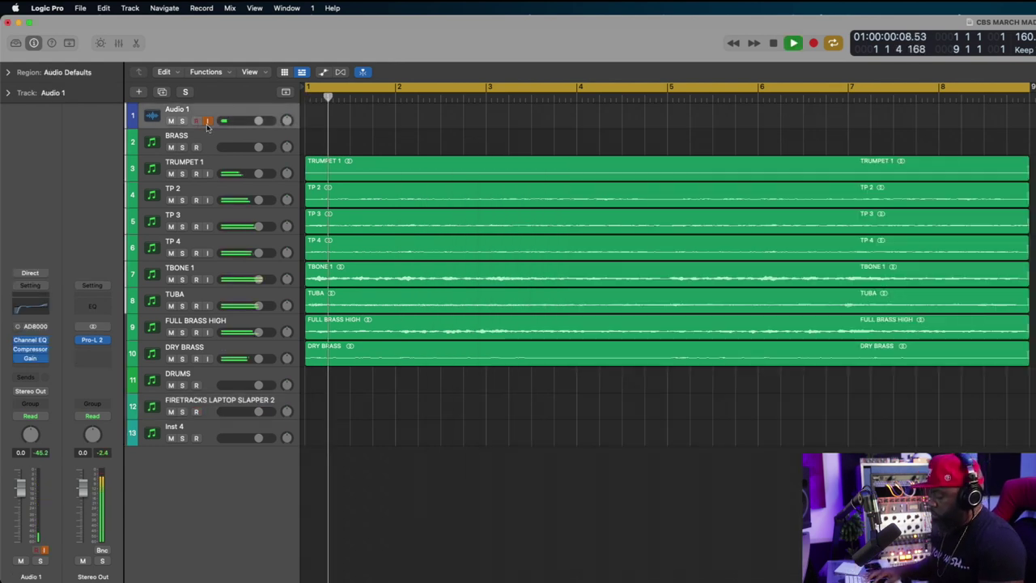
click(207, 121)
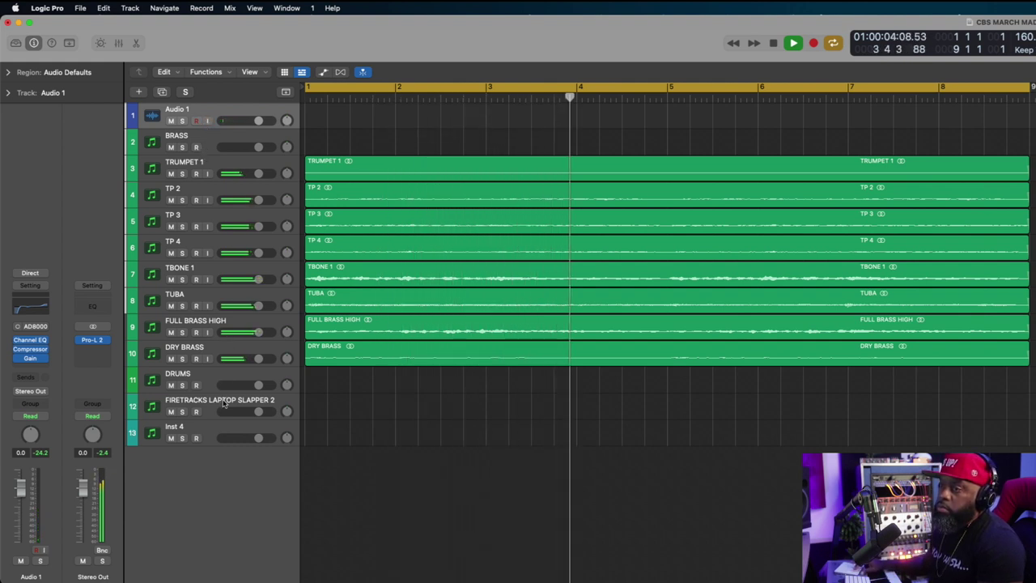
click(187, 412)
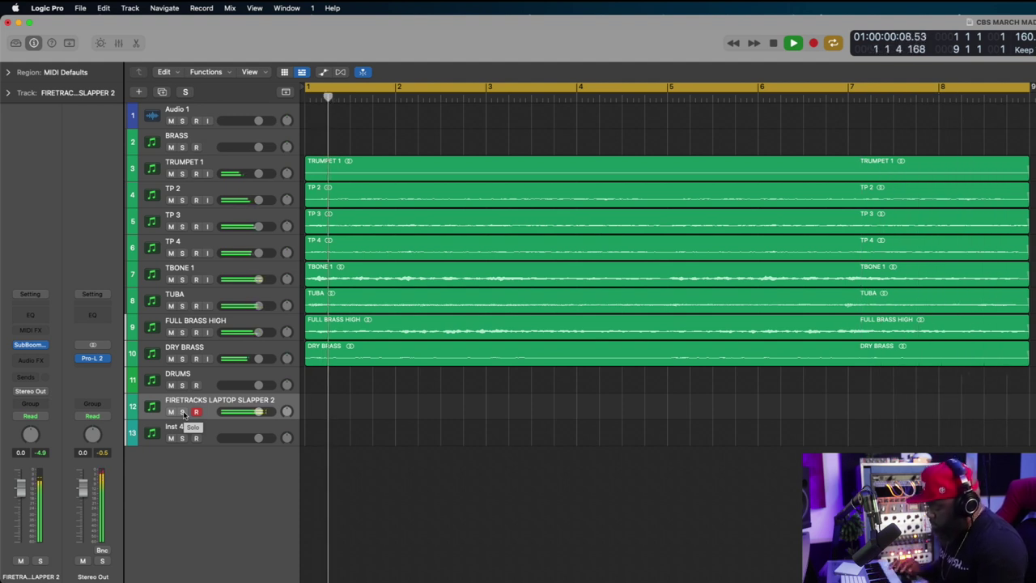
Stop playback, turn on Audio 1's input monitoring, and record the bass part on the FIRETRACKS LAPTOP SLAPPER 2 track.
key(space)
click(207, 121)
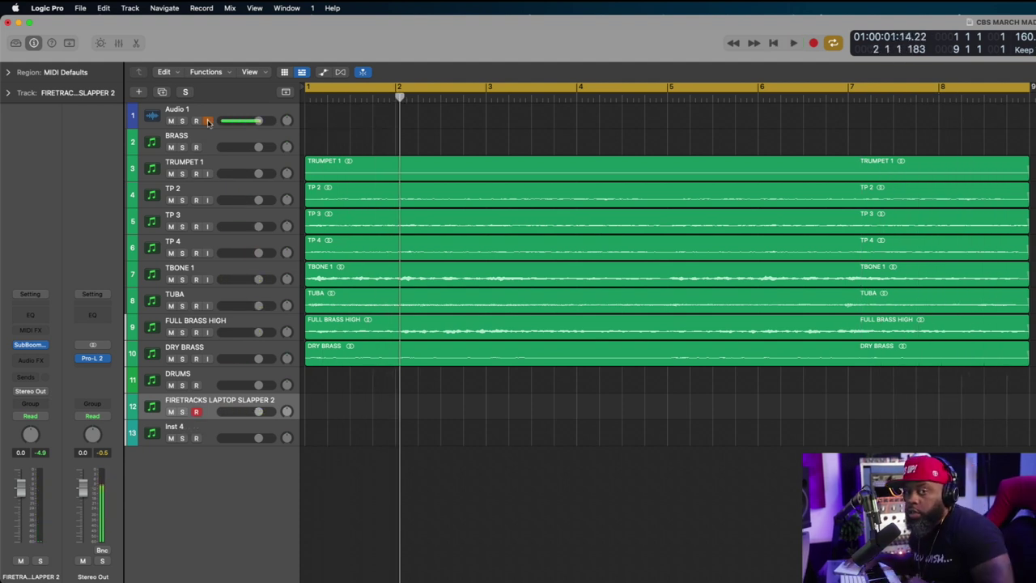
key(r)
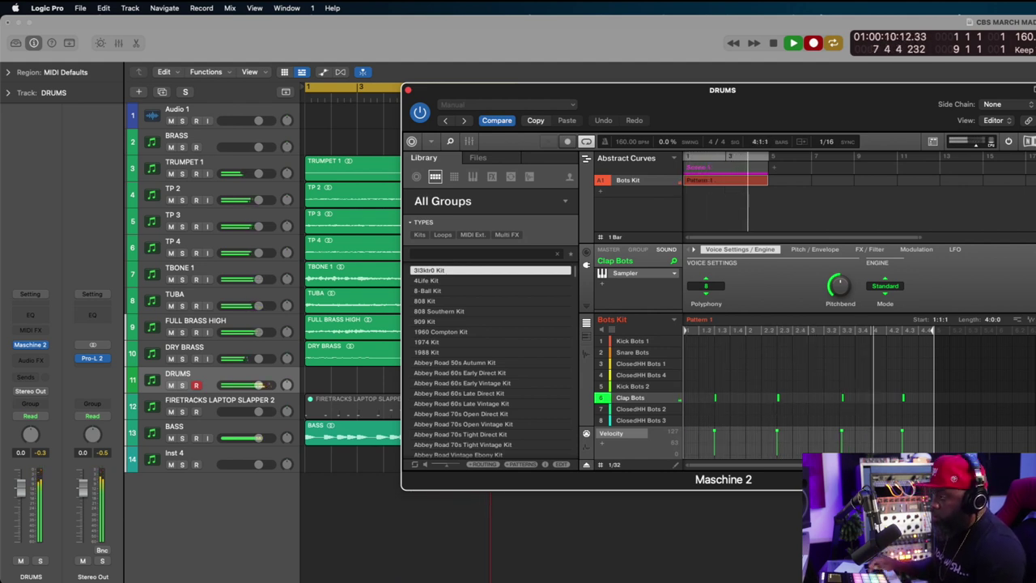
Copy the four Clap Bots hits from bars 1 to 4 into bars 5 to 8 of the Bots Kit pattern during playback.
click(842, 397)
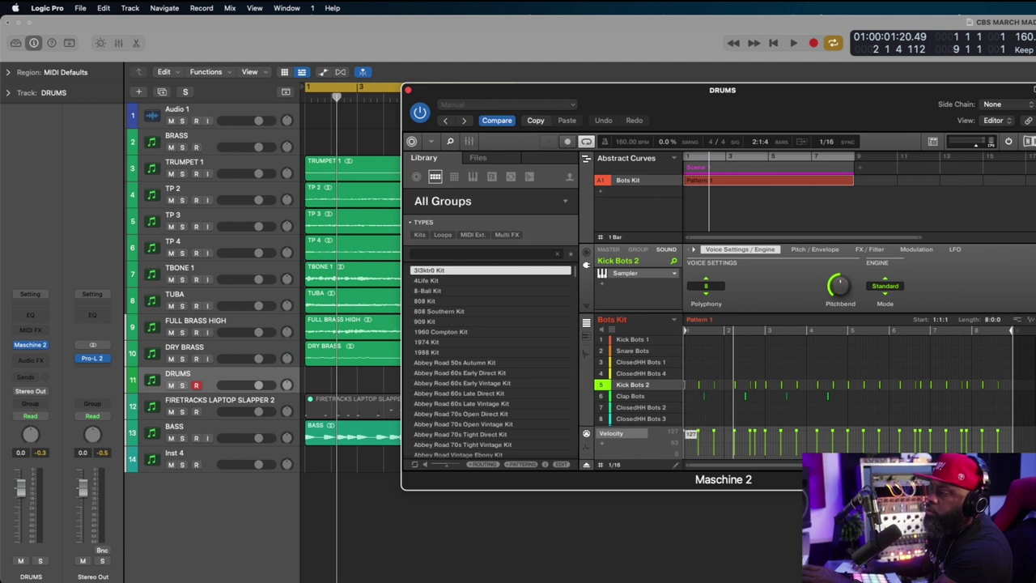
key(space)
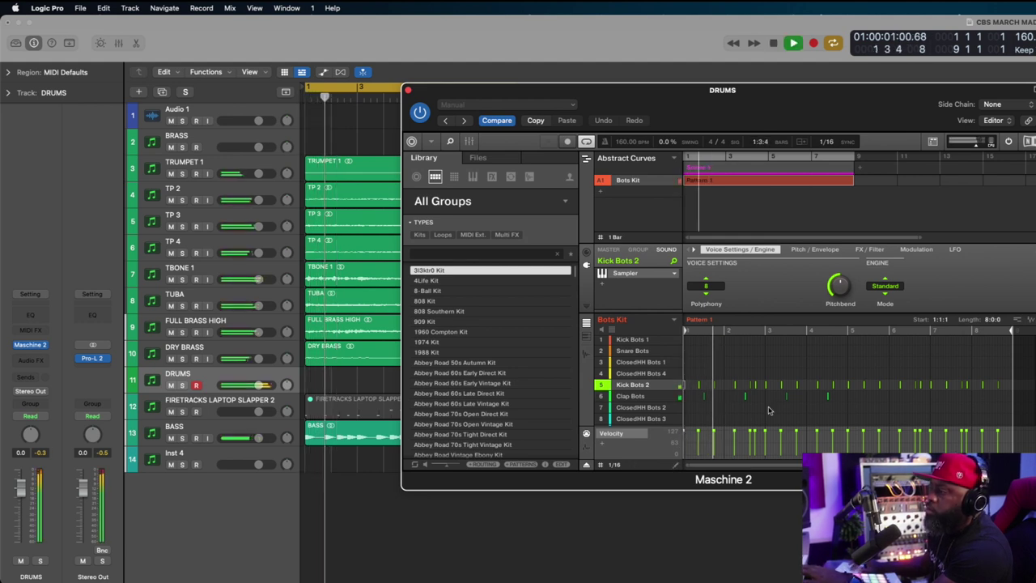
drag(842, 396, 701, 413)
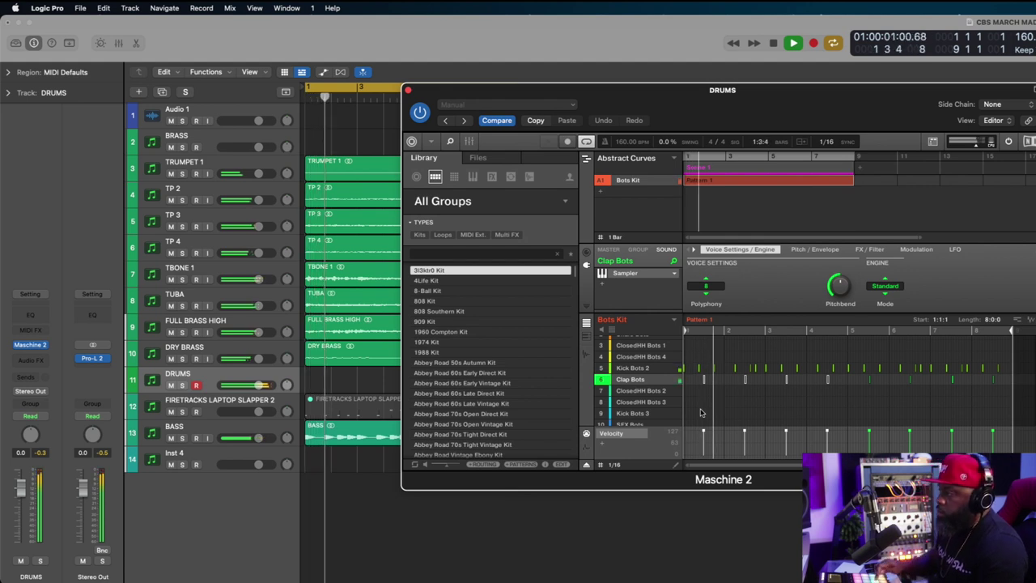
drag(852, 374, 1011, 391)
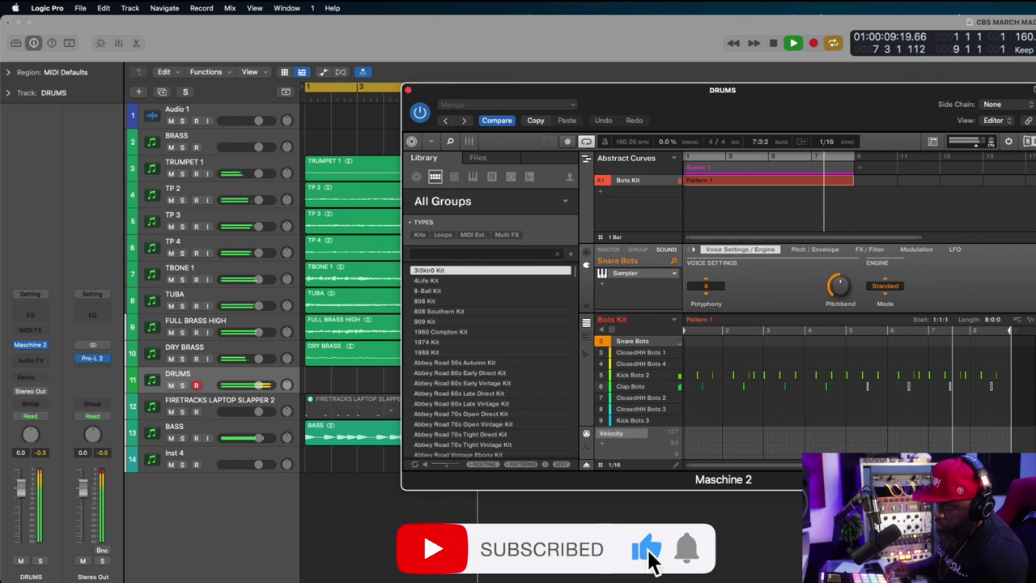
Record the ClosedHH Bots 1 hi-hat pattern and the Snare Bots hits into the eight-bar Bots Kit pattern.
key(r)
click(638, 354)
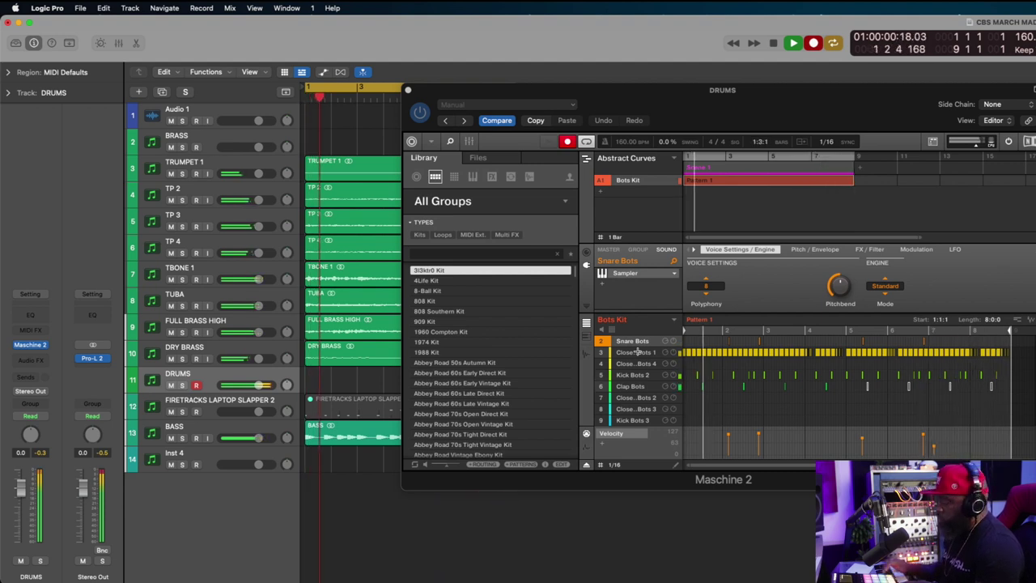
Set the velocity of the Snare Bots hit at the start of bar 7 to 82, end the recording, and play the pattern.
click(939, 445)
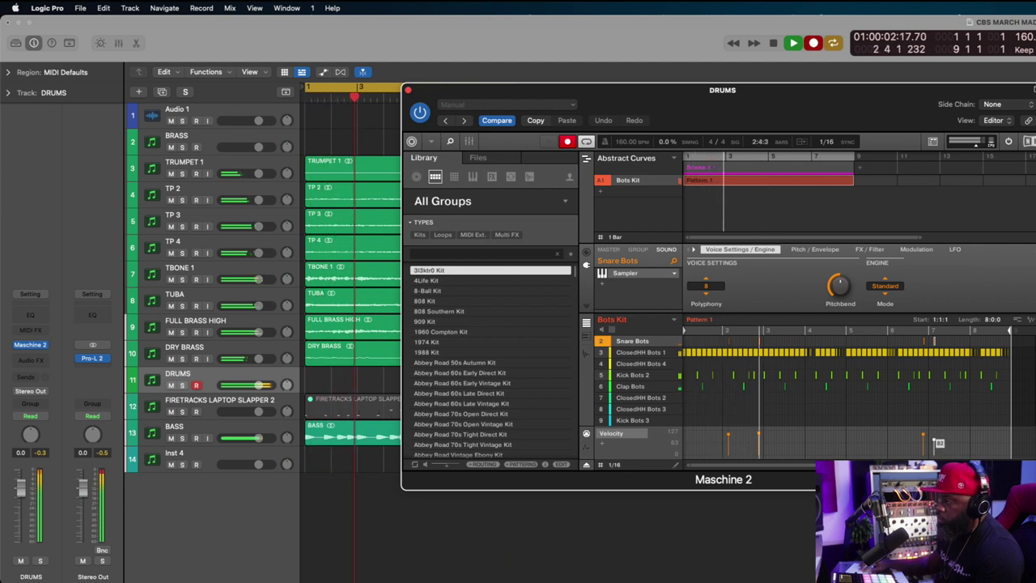
key(space)
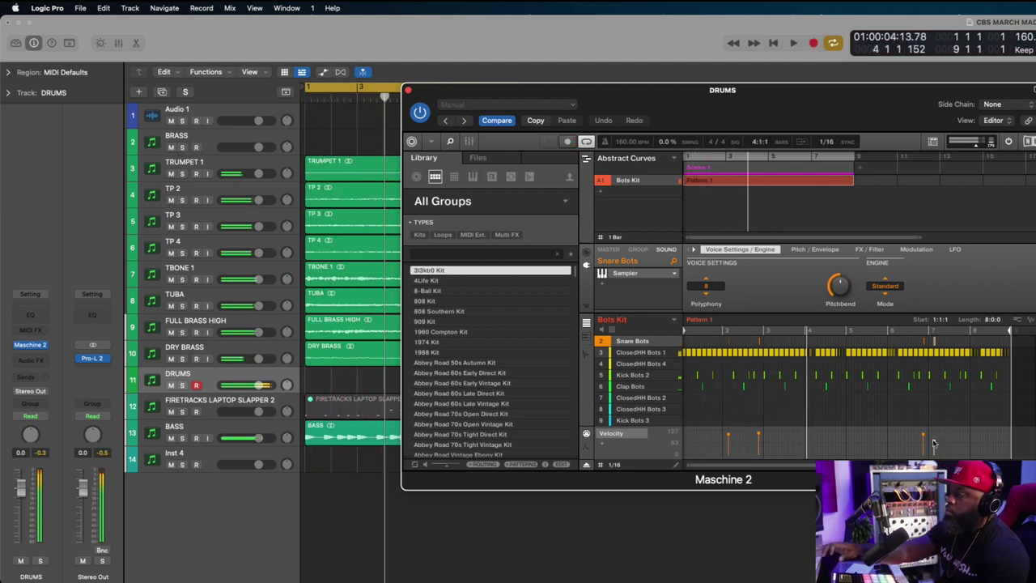
scroll(931, 437, up, 1)
key(space)
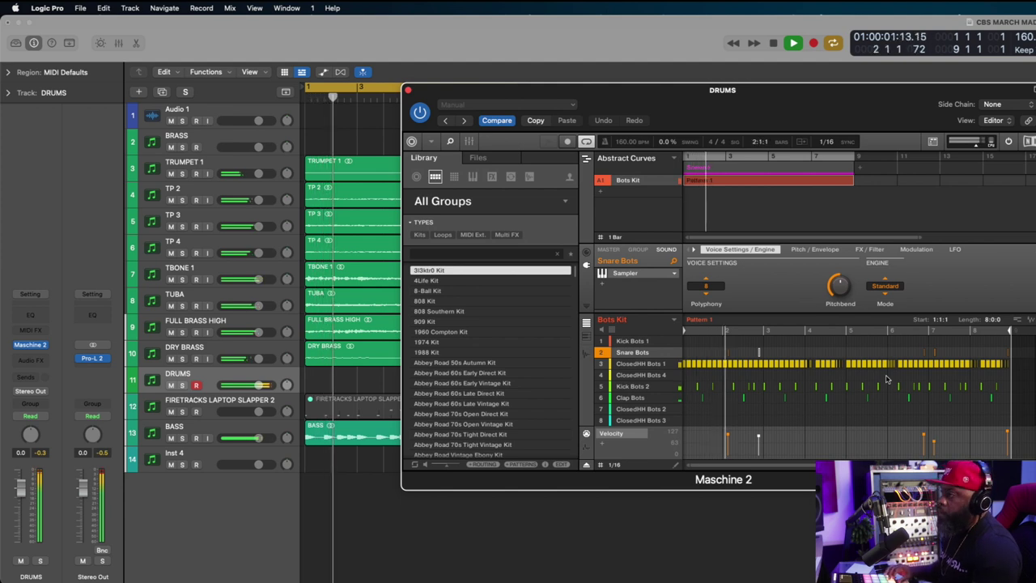
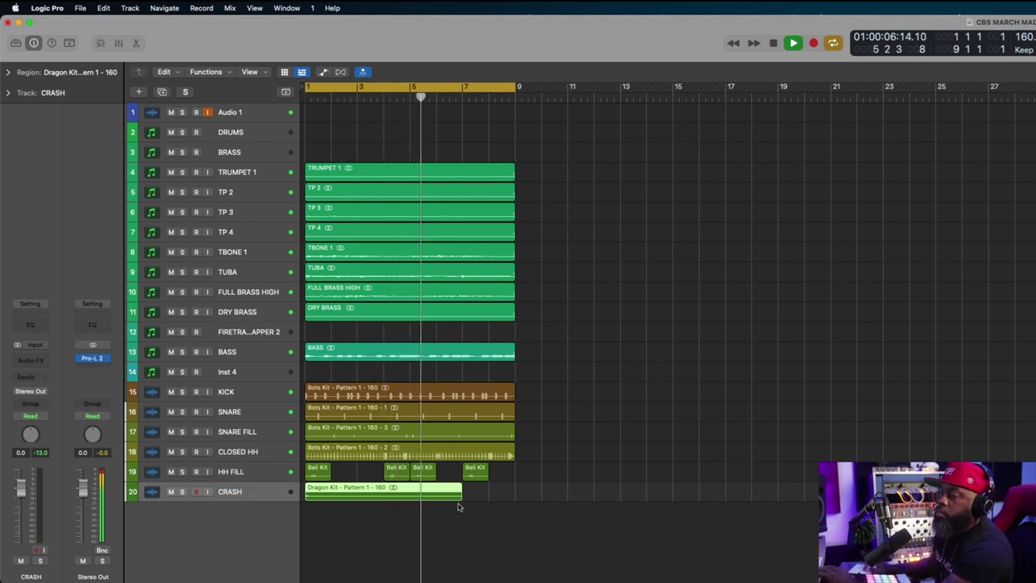
Trim the Dragon Kit region on the CRASH track to one-bar pieces at bars 1 and 5, and play the arrangement.
key(space)
drag(462, 495, 421, 497)
key(space)
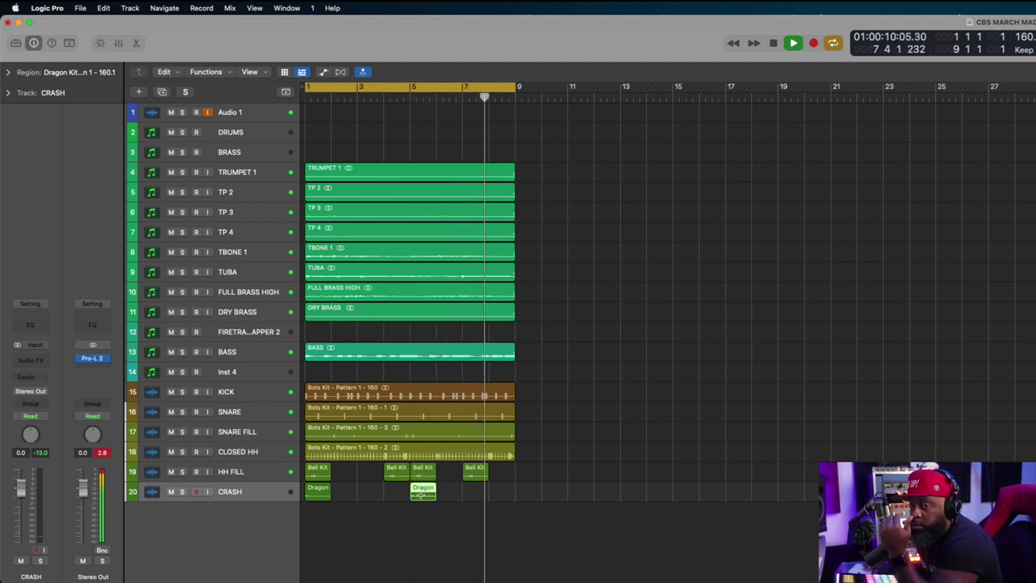
key(space)
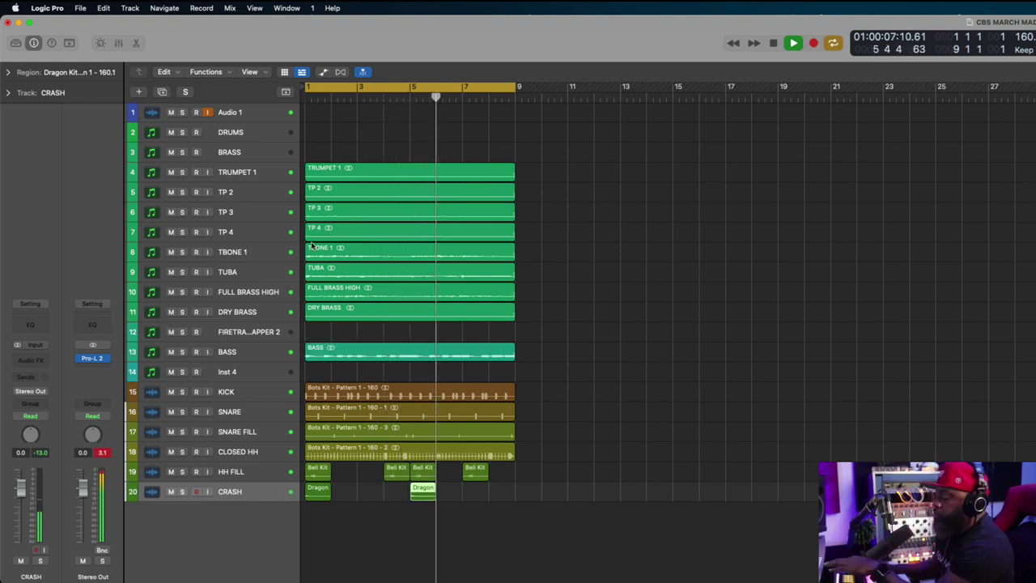
key(space)
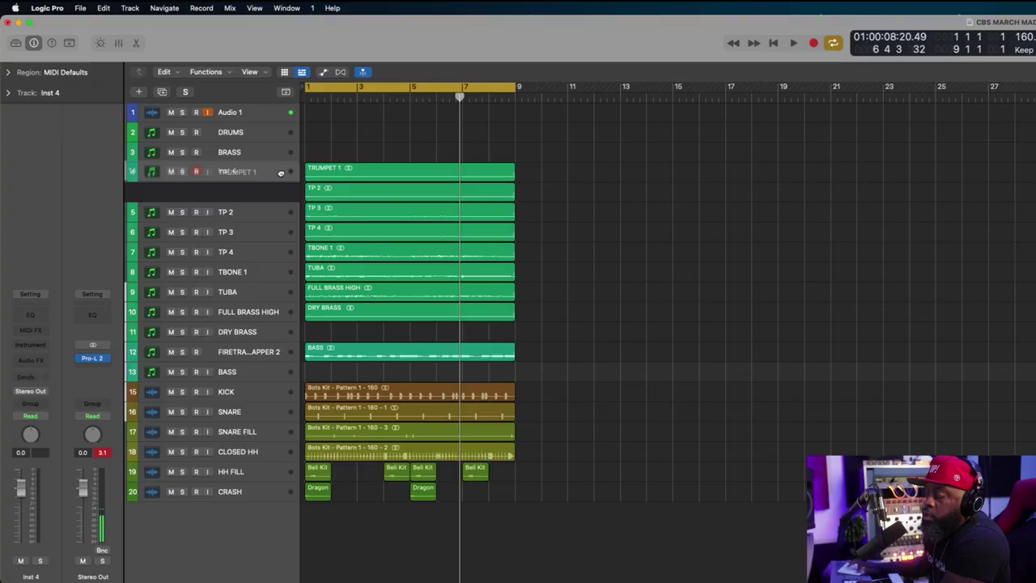
Move the Inst 4 track directly above TRUMPET 1 and load Kontakt 7 in stereo as its instrument.
drag(286, 188, 286, 167)
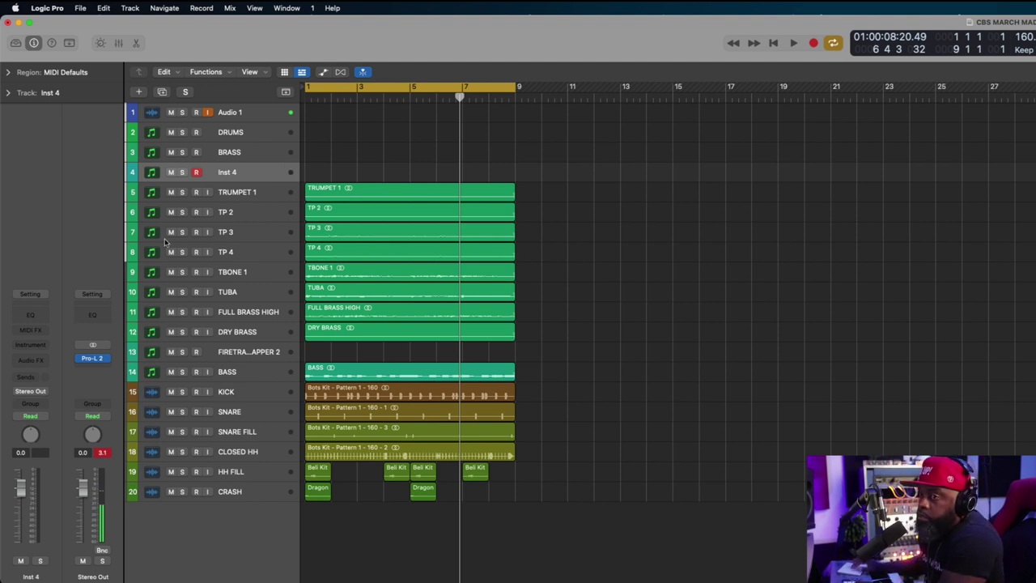
click(44, 346)
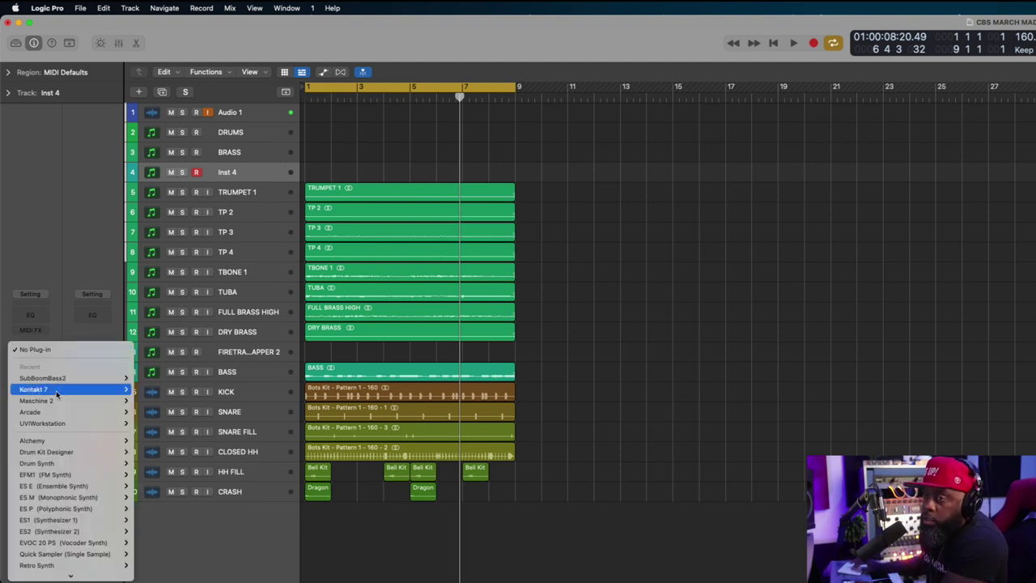
mouse_move(64, 404)
mouse_move(103, 391)
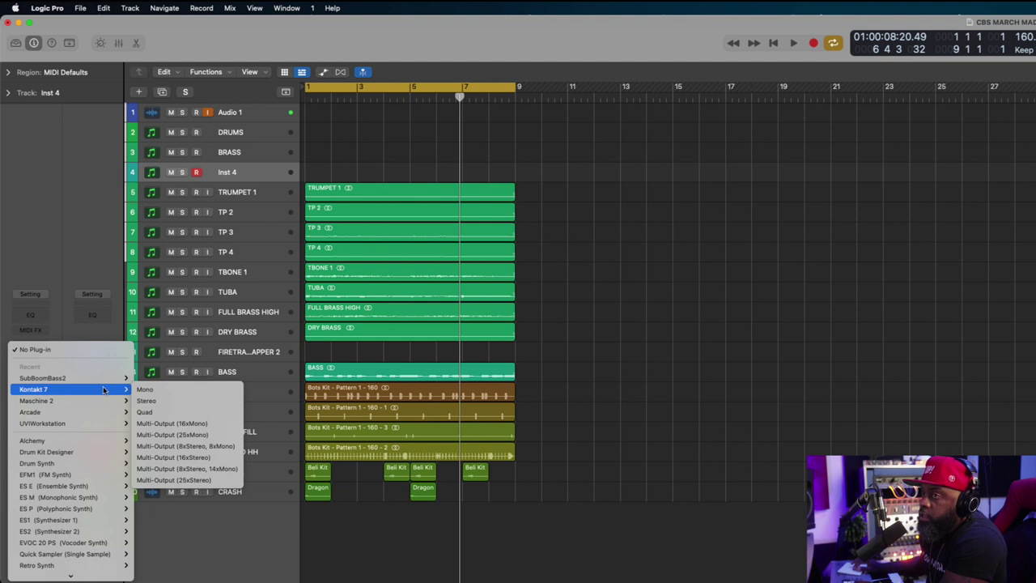
click(146, 400)
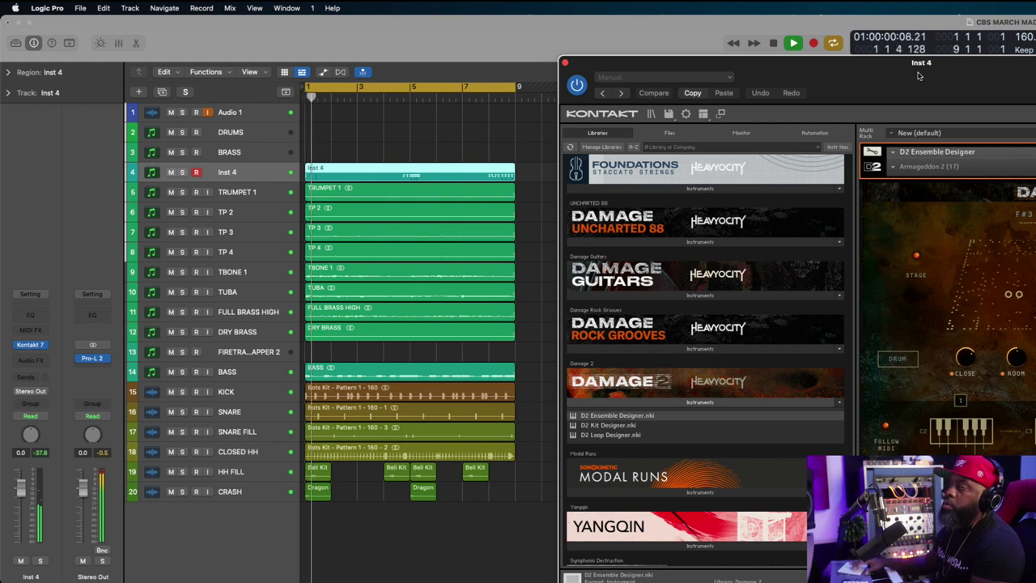
Play the Inst 4 drum part soloed, return it to the full mix, and close the Kontakt window.
key(space)
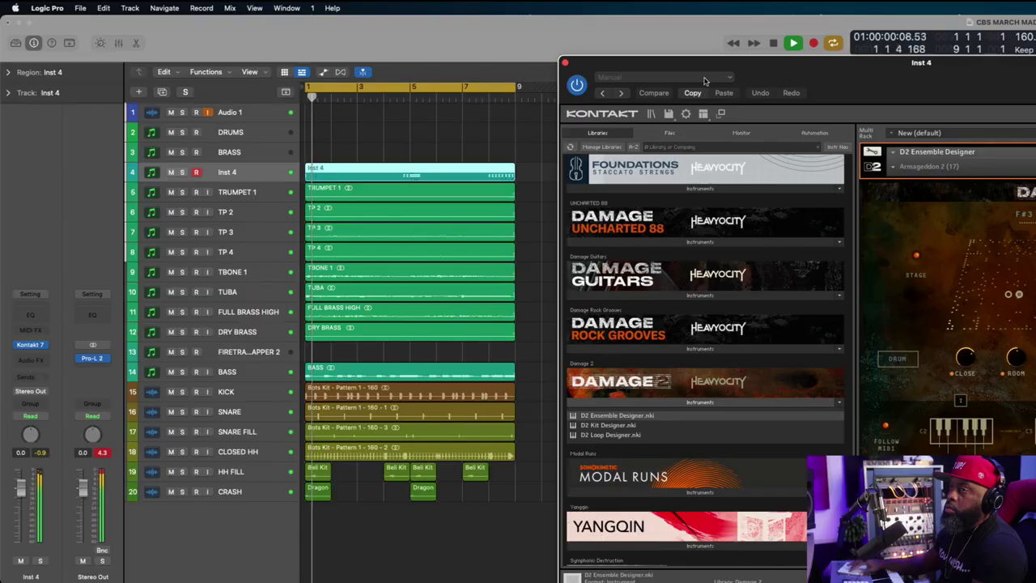
click(183, 171)
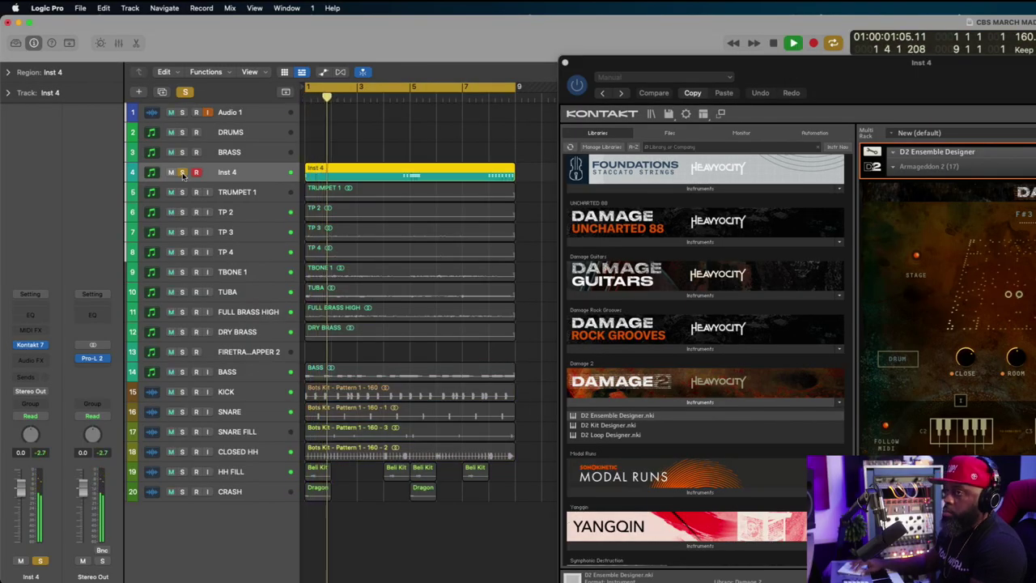
click(395, 95)
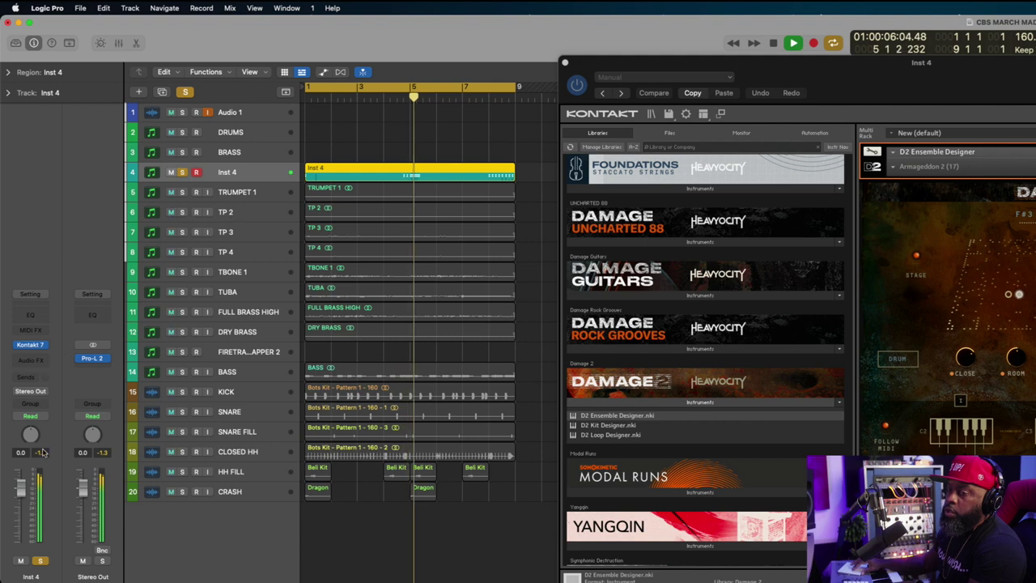
click(39, 560)
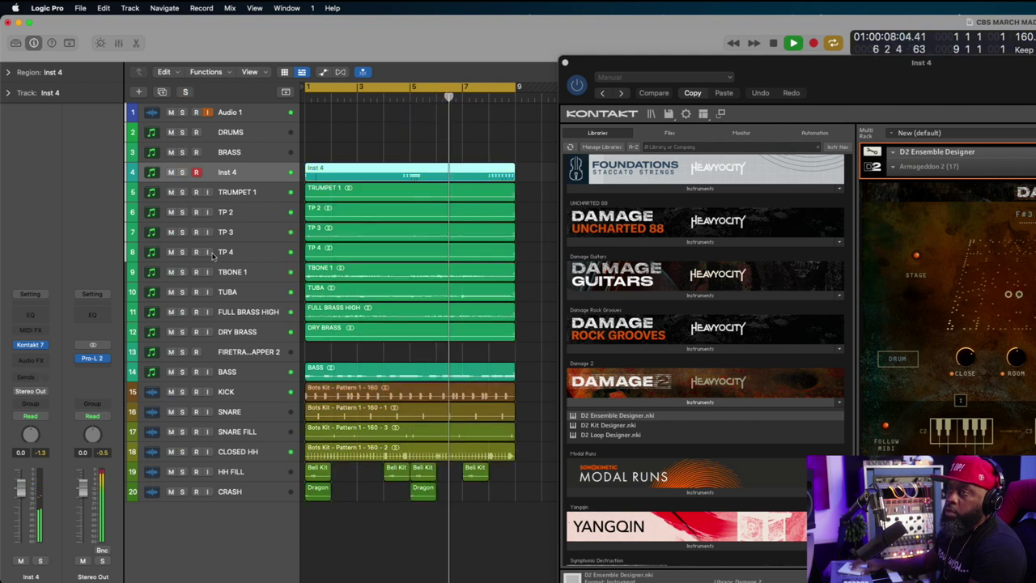
click(565, 63)
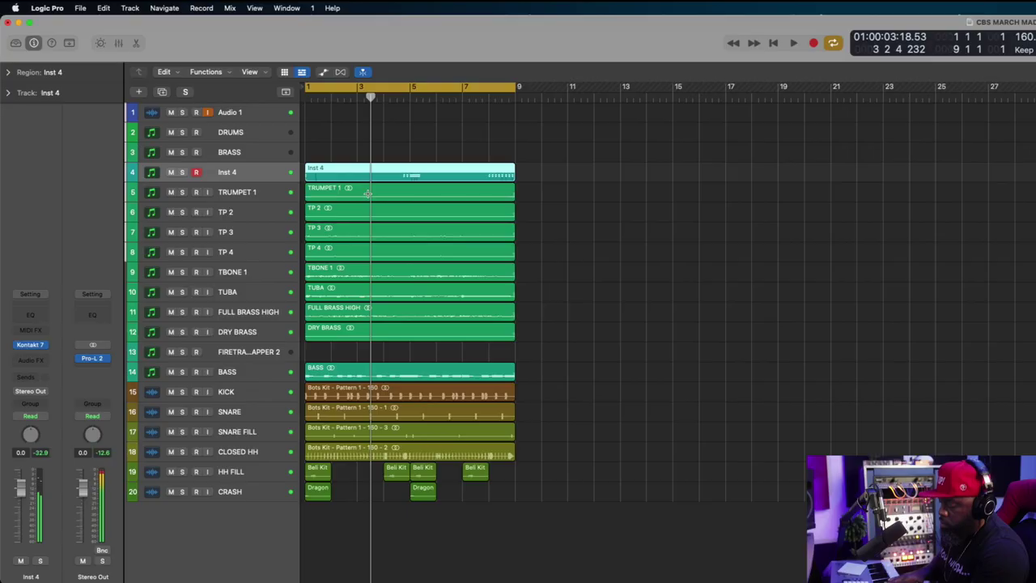
Play from the start and record additional drum hits leading into bar 3 in the Inst 4 region.
key(Return)
key(space)
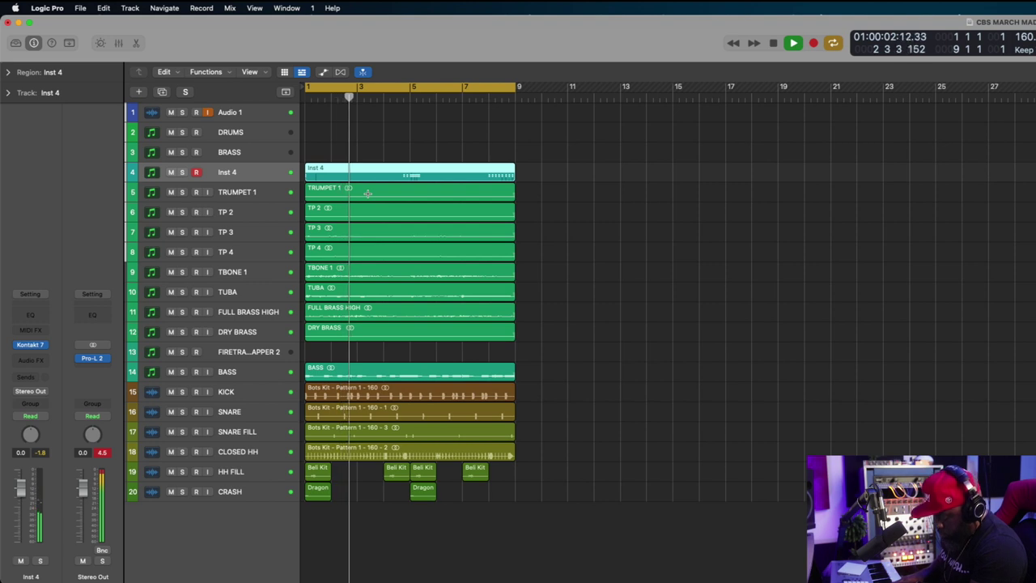
key(space)
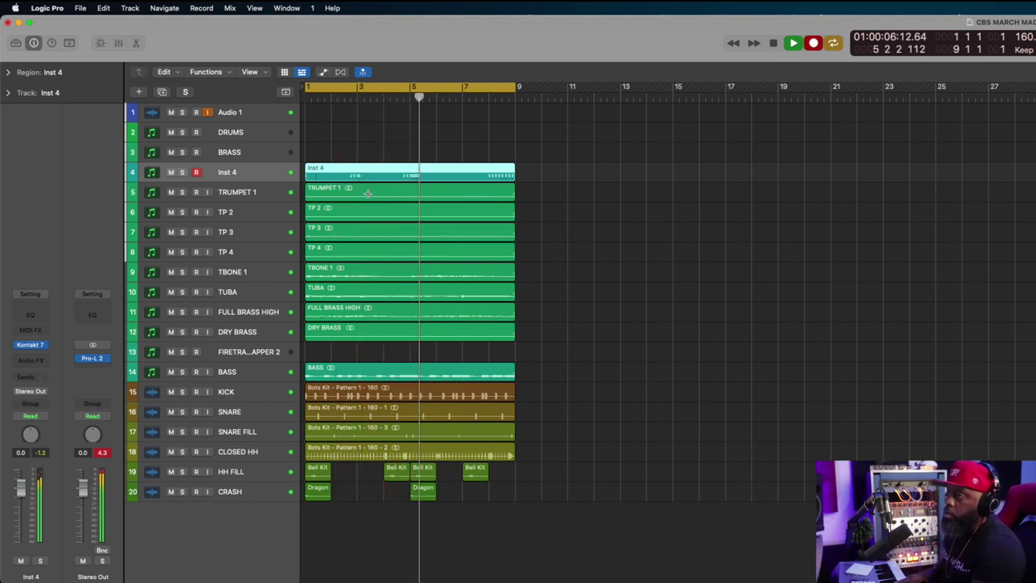
key(super+period)
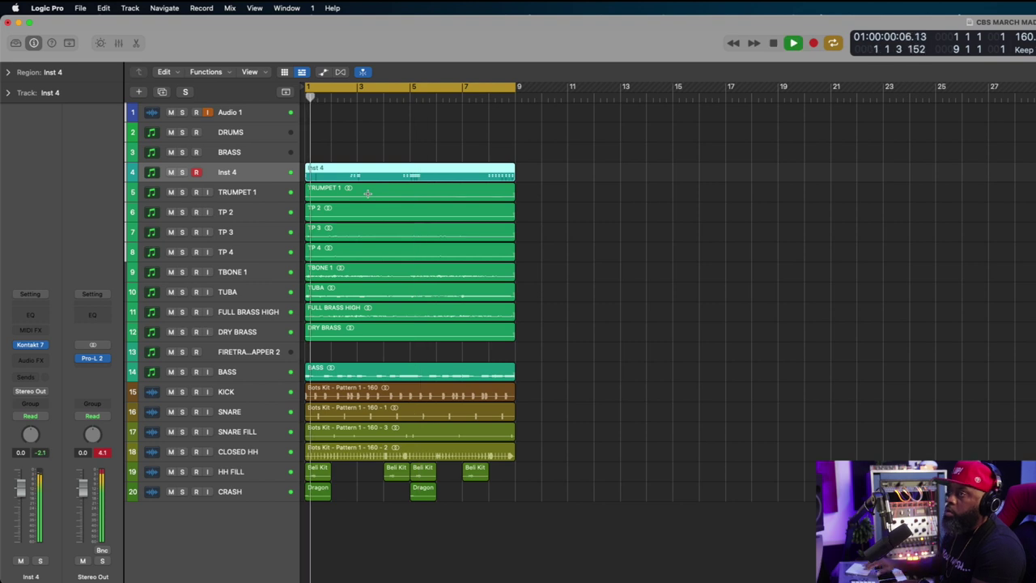
Delete the four short notes just before bar 5 in the Inst 4 region and resume playback.
double_click(417, 170)
key(z)
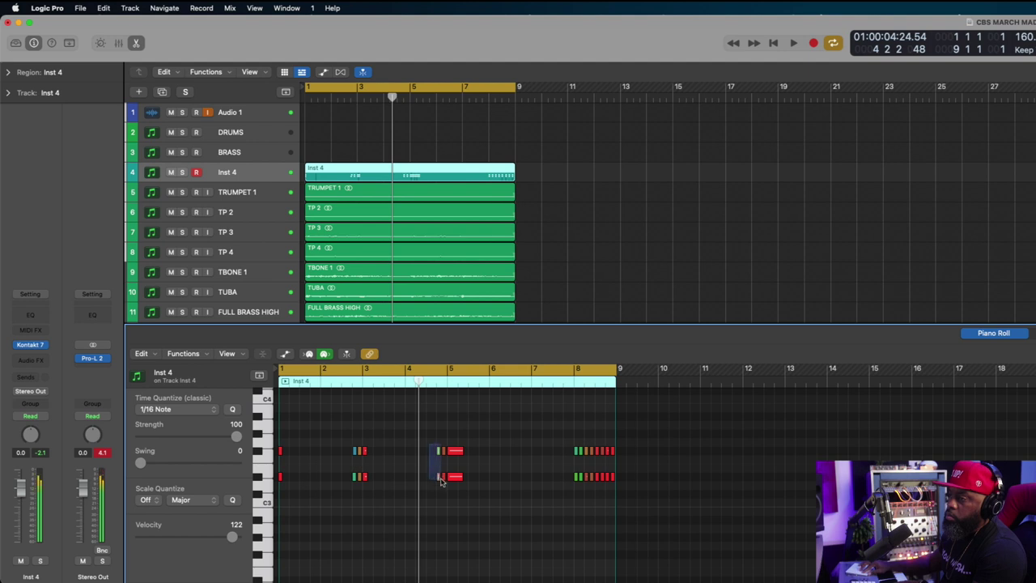
key(Delete)
key(space)
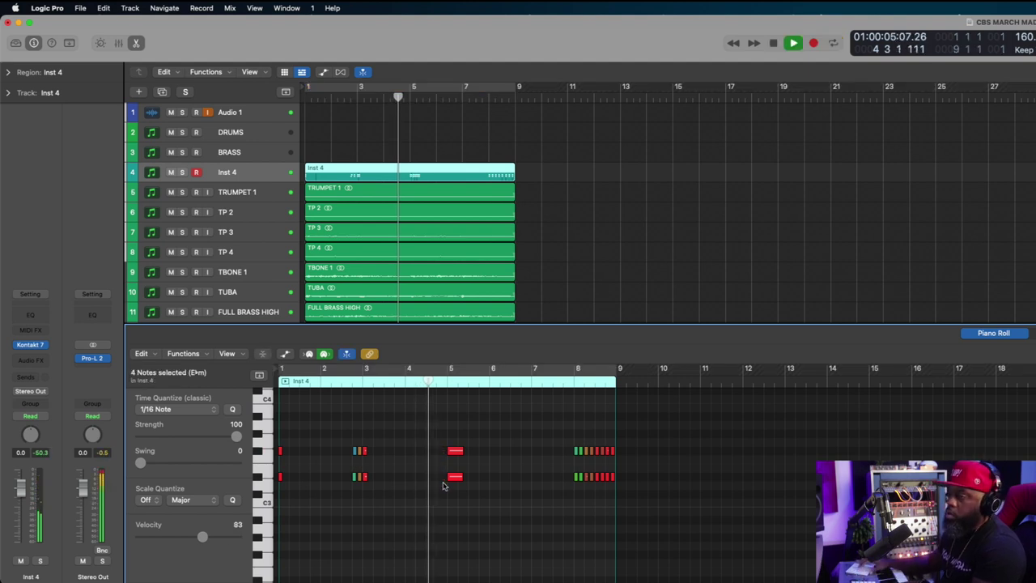
Record drum hits leading into bar 7 in the Inst 4 region.
key(r)
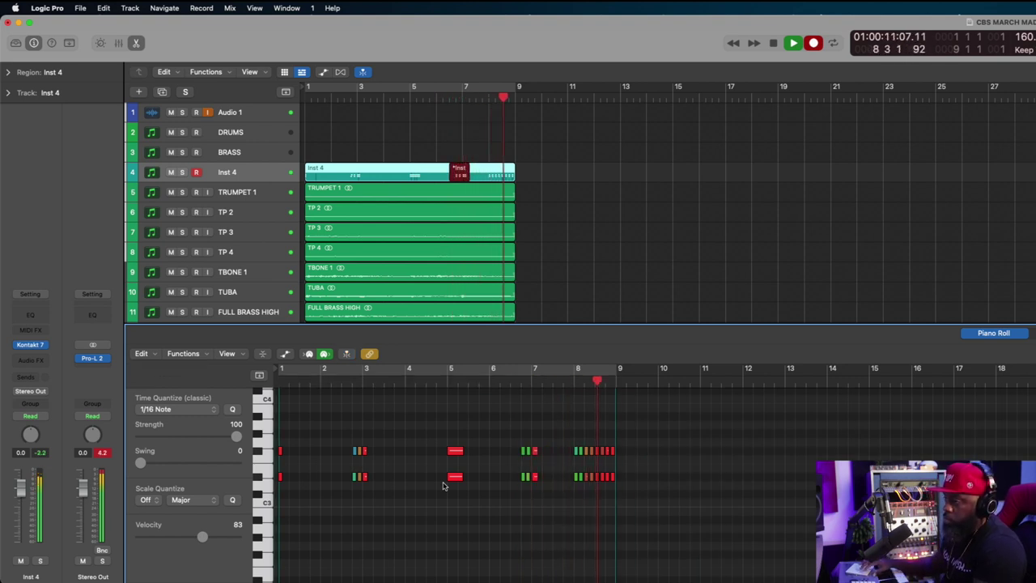
key(r)
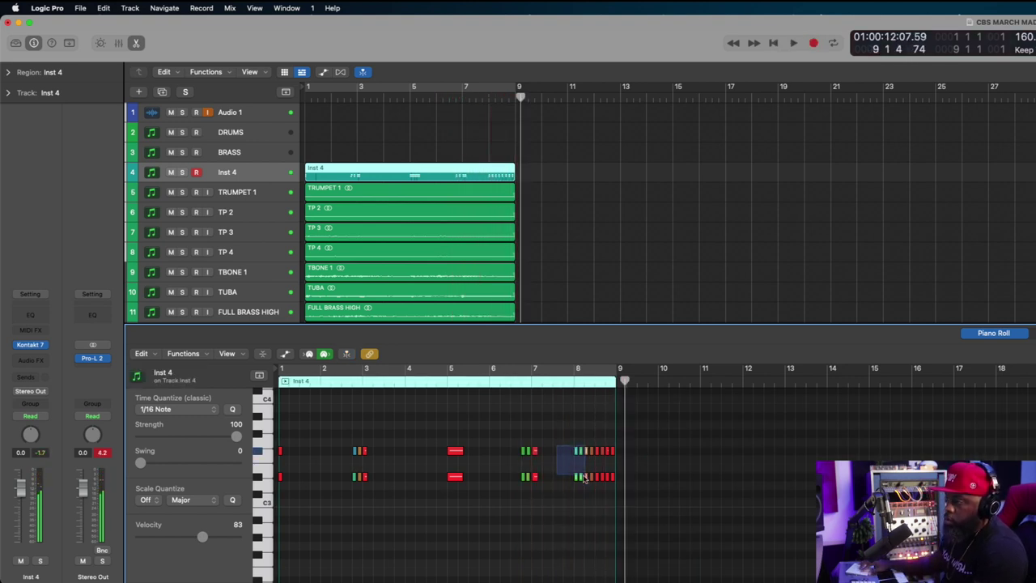
Delete the first four notes at bar 8 of the Inst 4 region, play from the start, and close the note editor.
drag(581, 488, 579, 489)
key(Return)
key(space)
key(p)
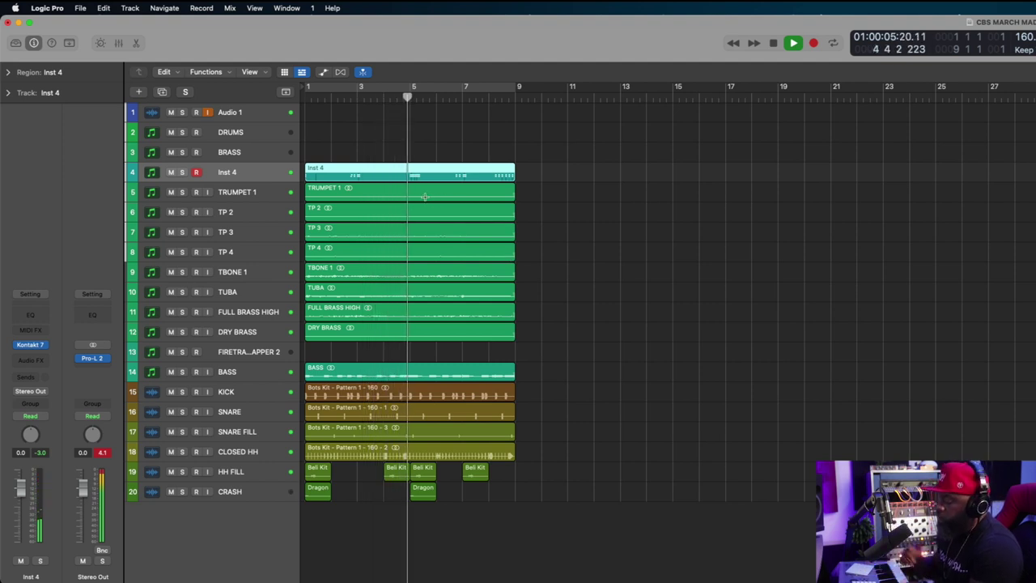
Remove four more notes from the start of the bar 8 drum run on Inst 4, and play the ending.
click(475, 98)
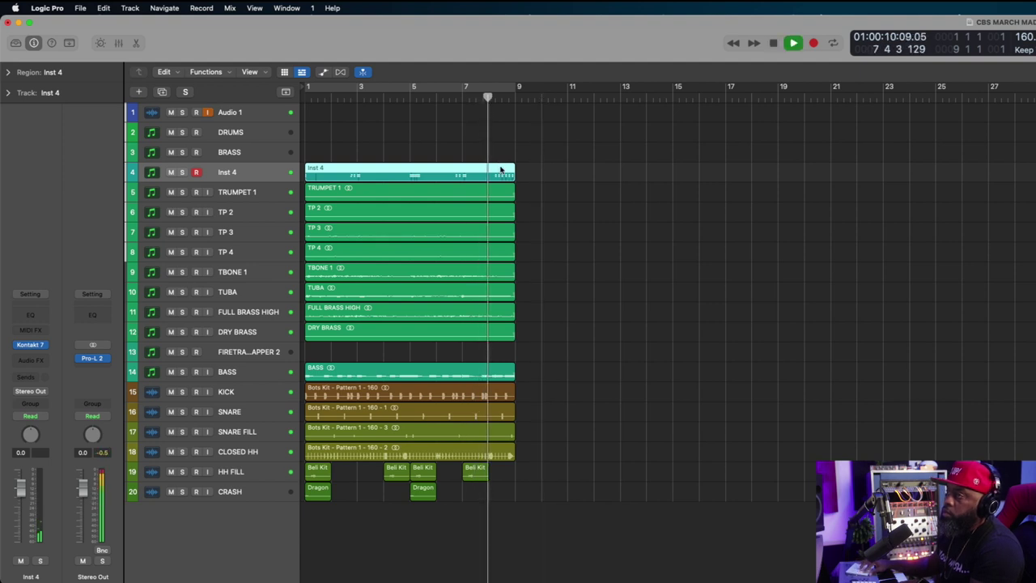
double_click(499, 169)
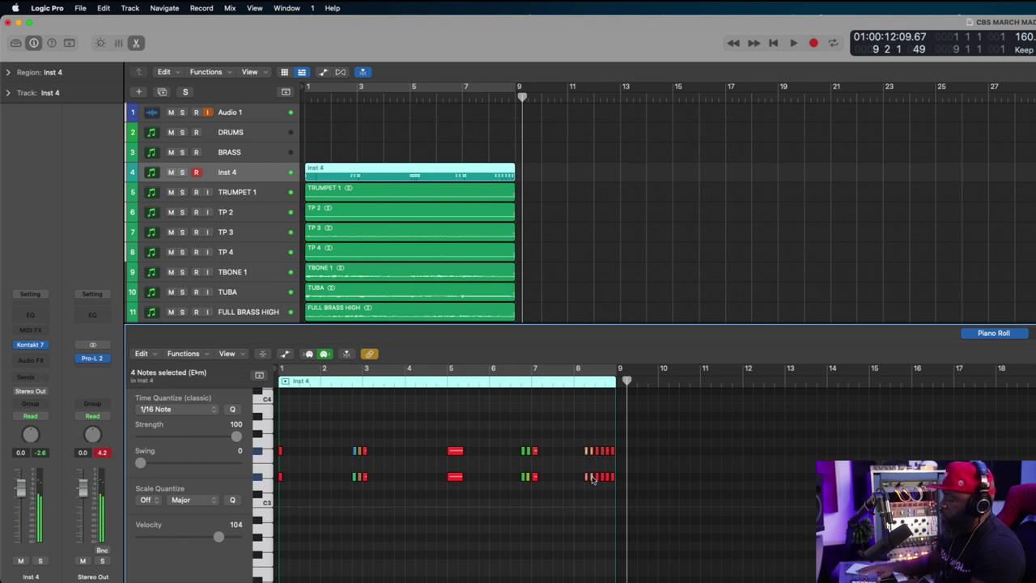
double_click(564, 385)
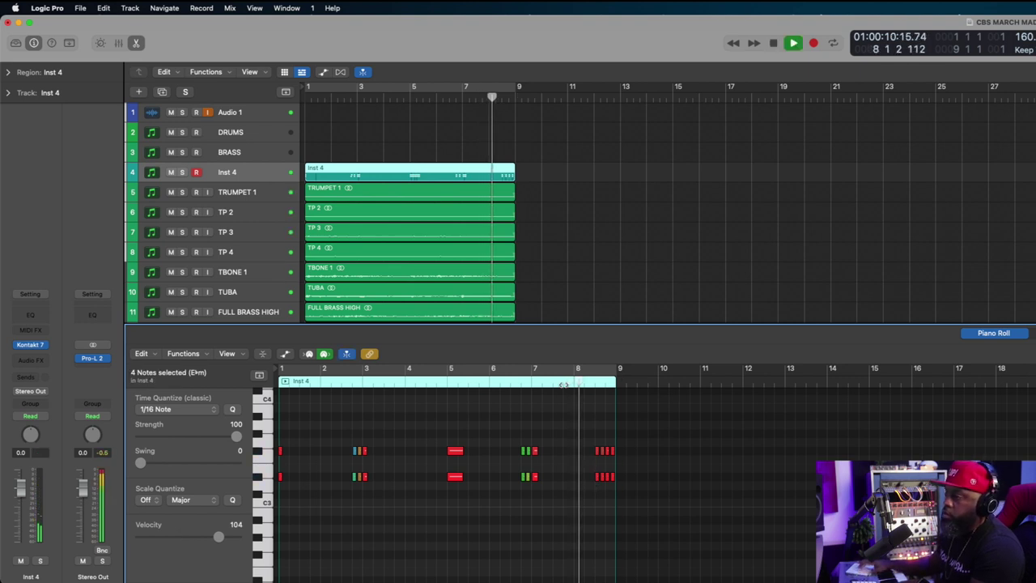
key(p)
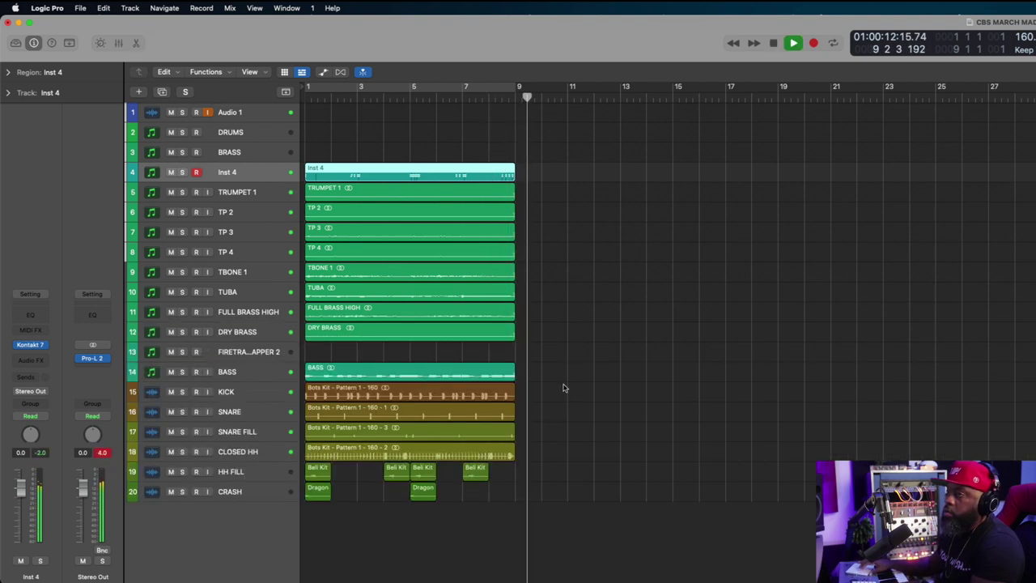
Bounce the Inst 4 region in place to a new track named TAIKO 1.
key(ctrl+b)
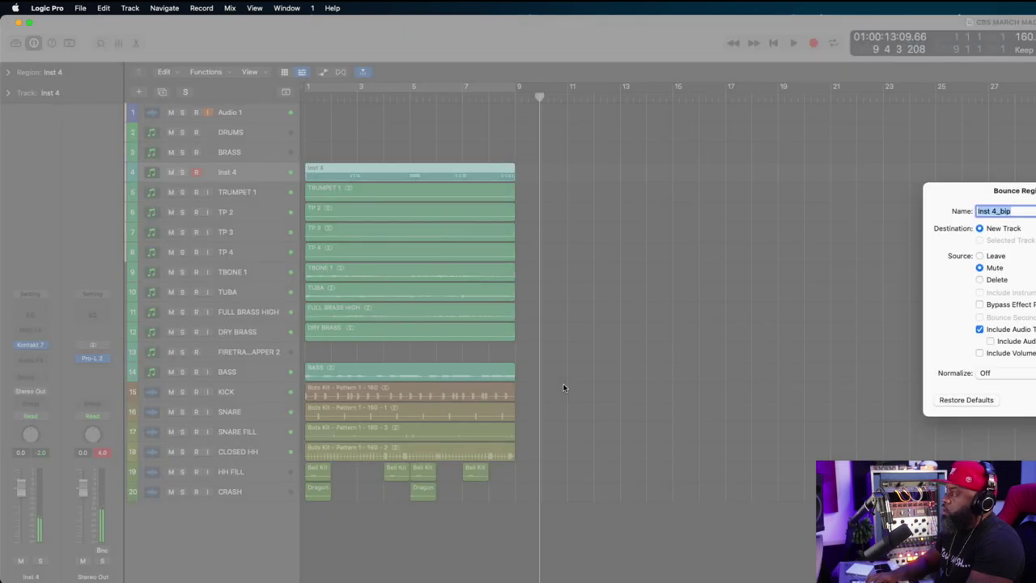
text(TAIKO)
key(Return)
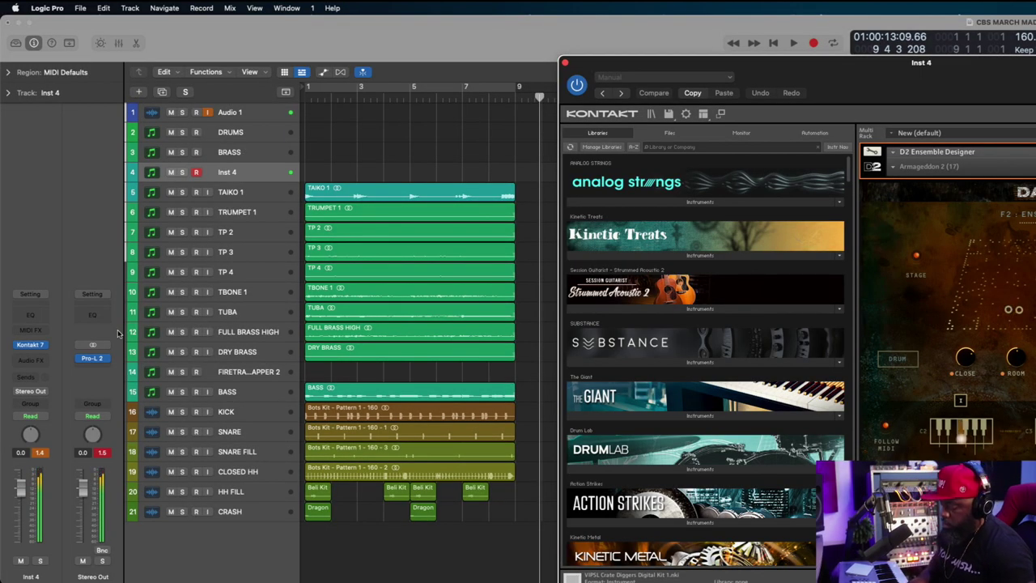
Record a second eight-bar drum part on Inst 4 with D2 Ensemble Designer and play it back.
key(space)
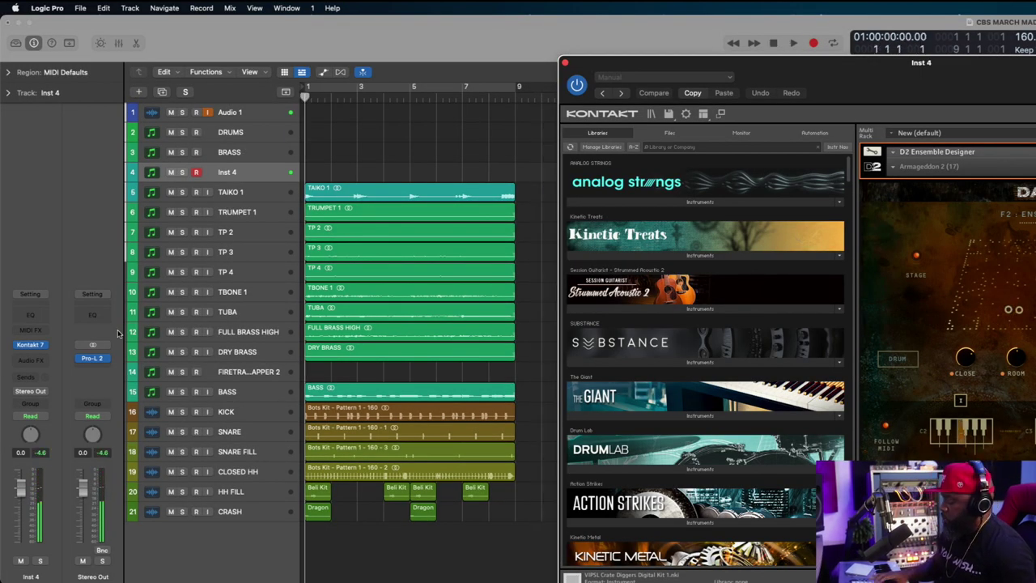
key(space)
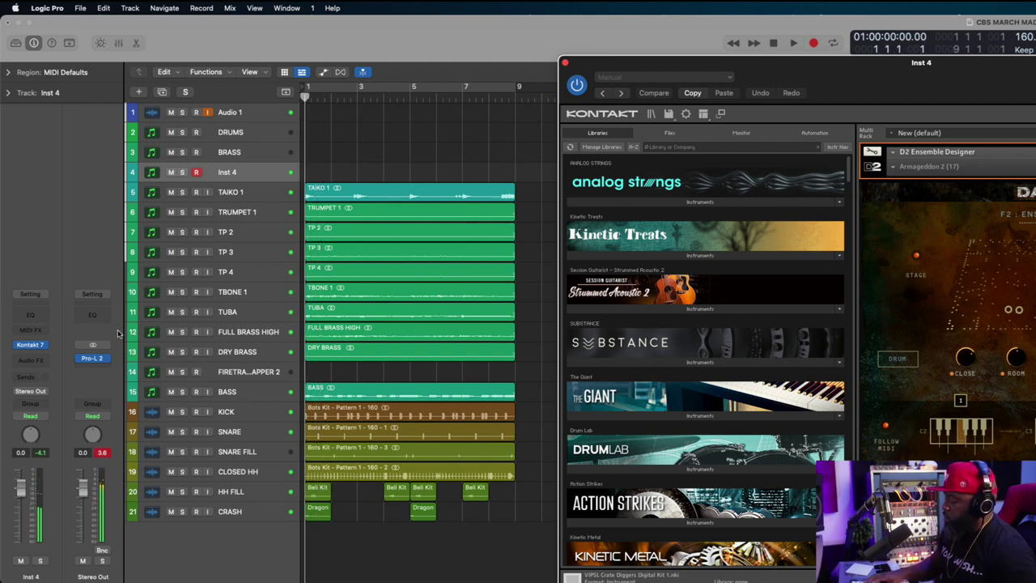
key(r)
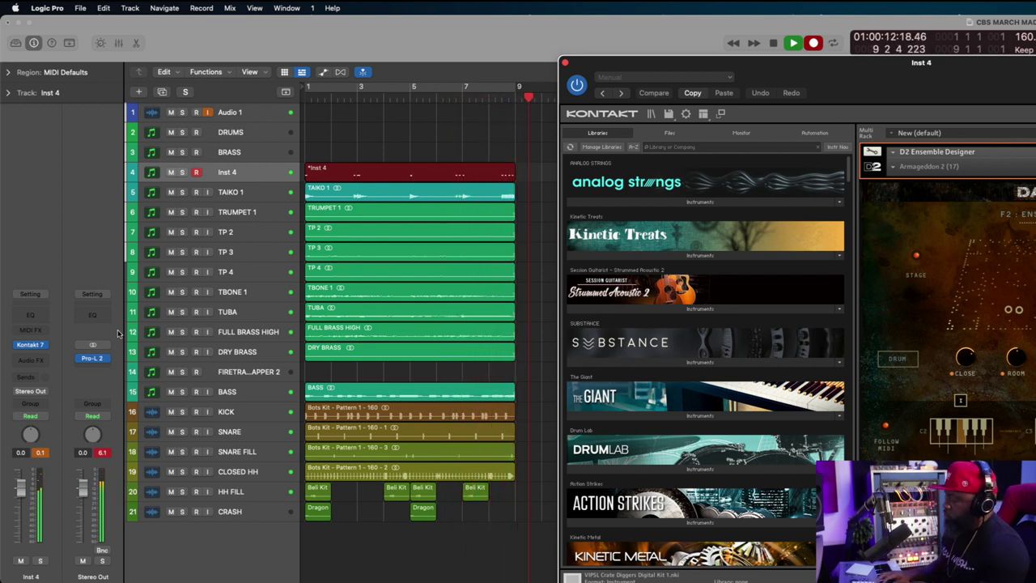
key(space)
key(space)
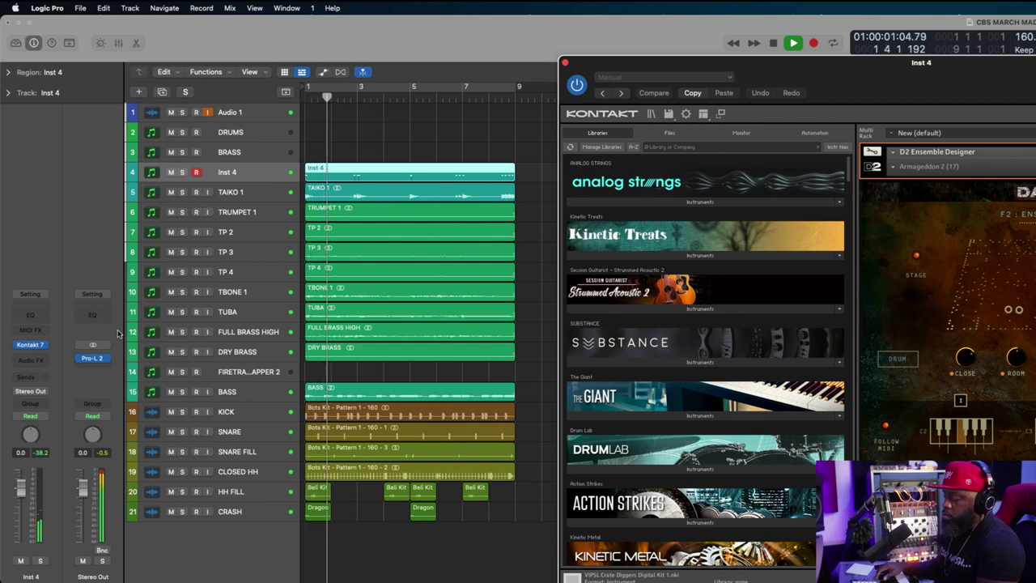
Open the new Inst 4 region for note editing, close the Kontakt window, and select the lower note at bar 5.
double_click(389, 173)
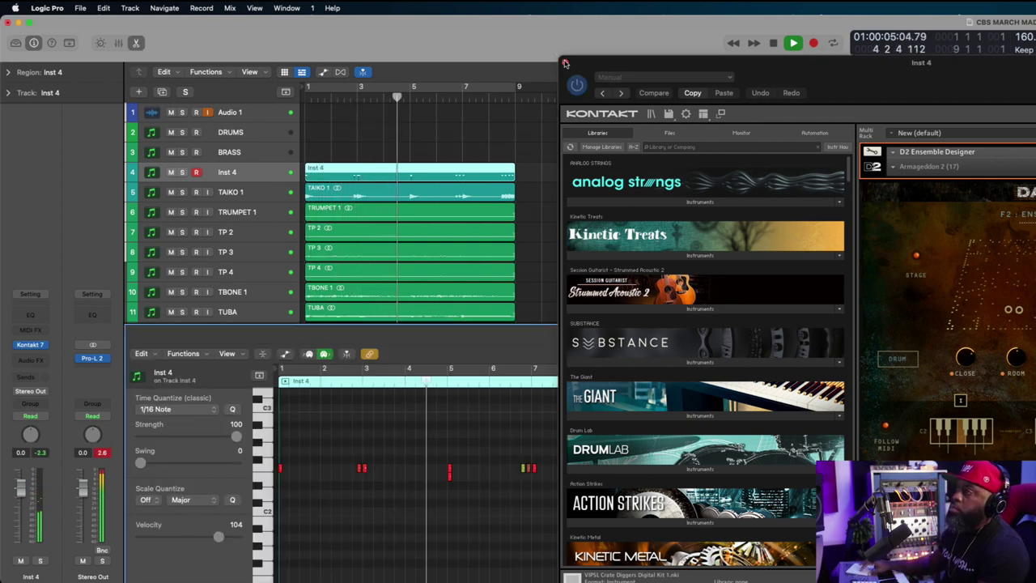
click(565, 62)
scroll(508, 474, up, 5)
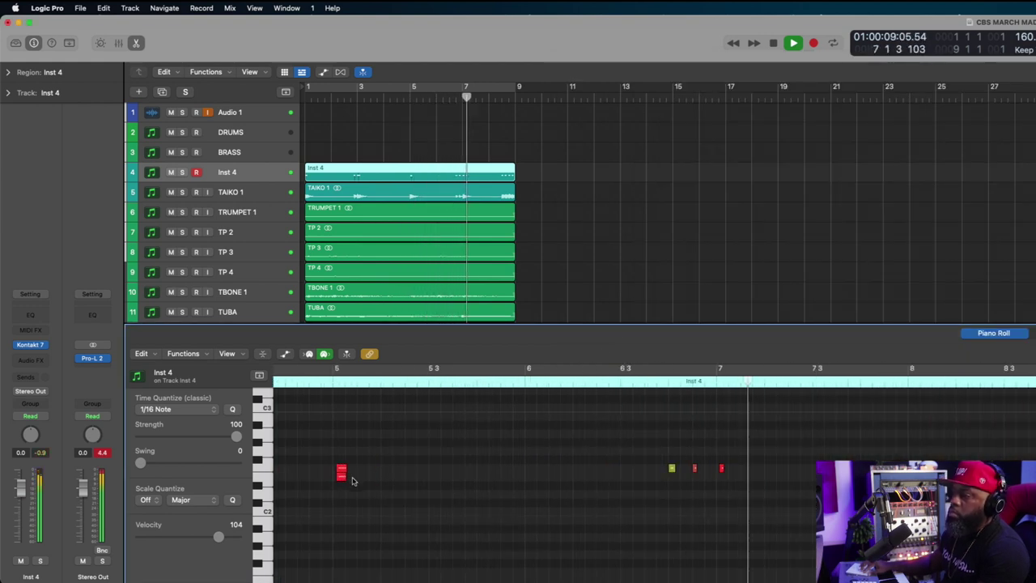
click(338, 477)
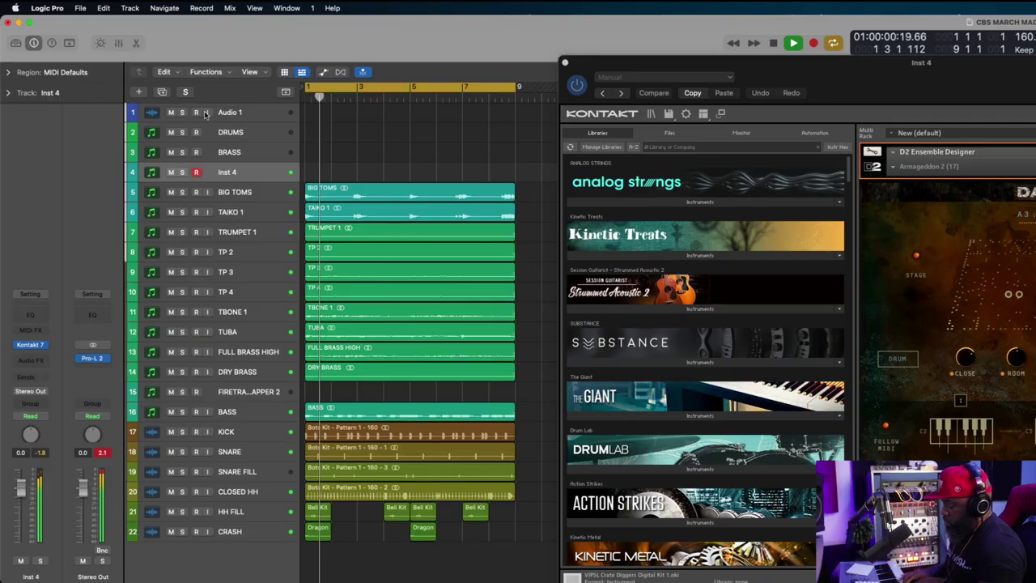
Record a new D2 Ensemble Designer drum part on Inst 4 from bar 1 and trim the region to end at bar 6.
key(Return)
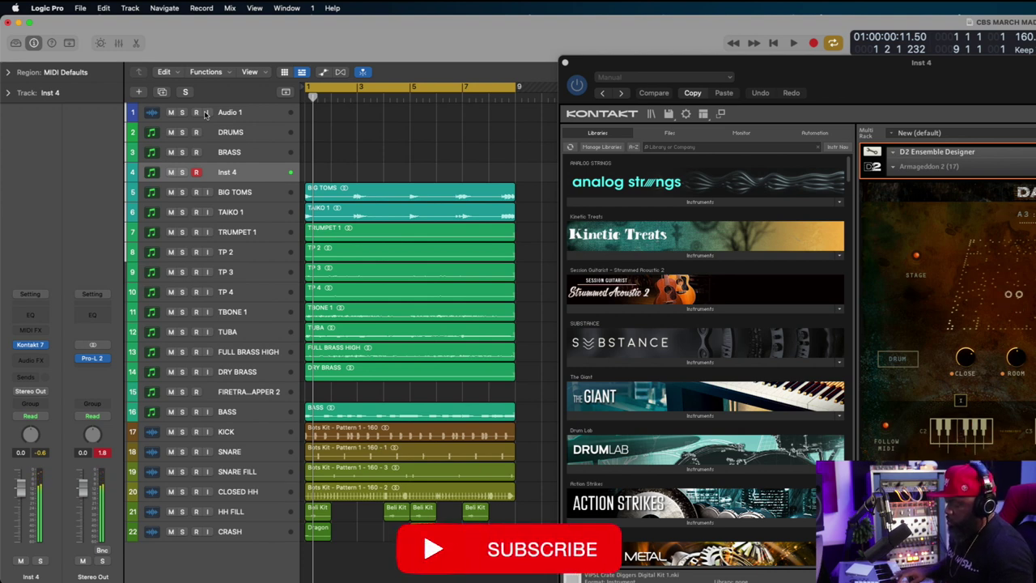
key(r)
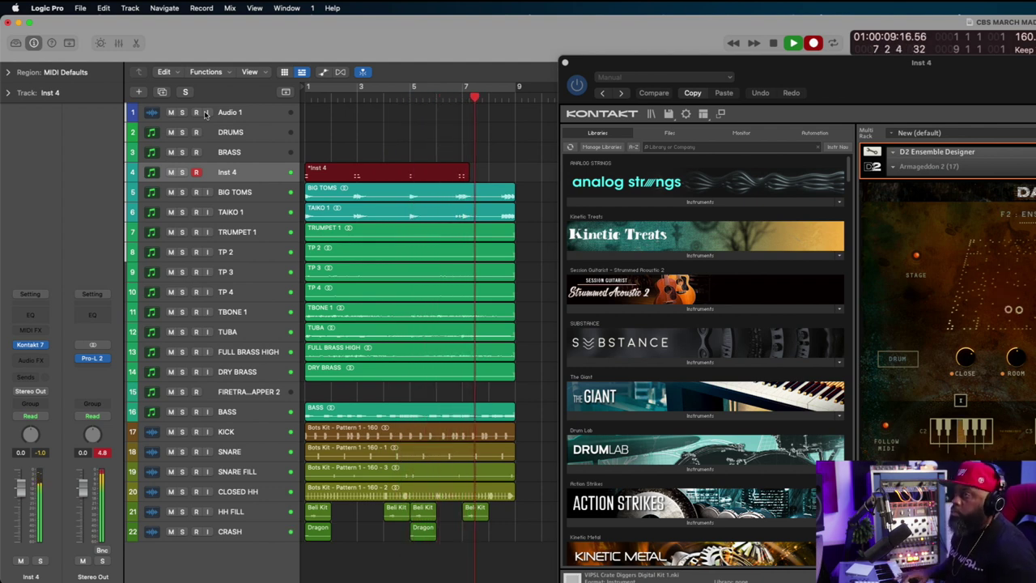
key(space)
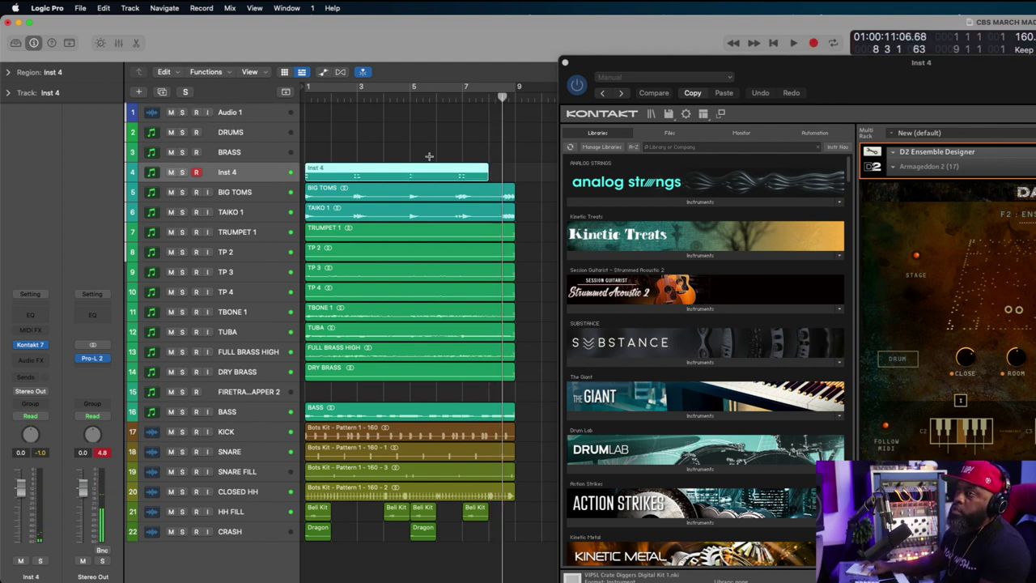
drag(435, 174, 436, 174)
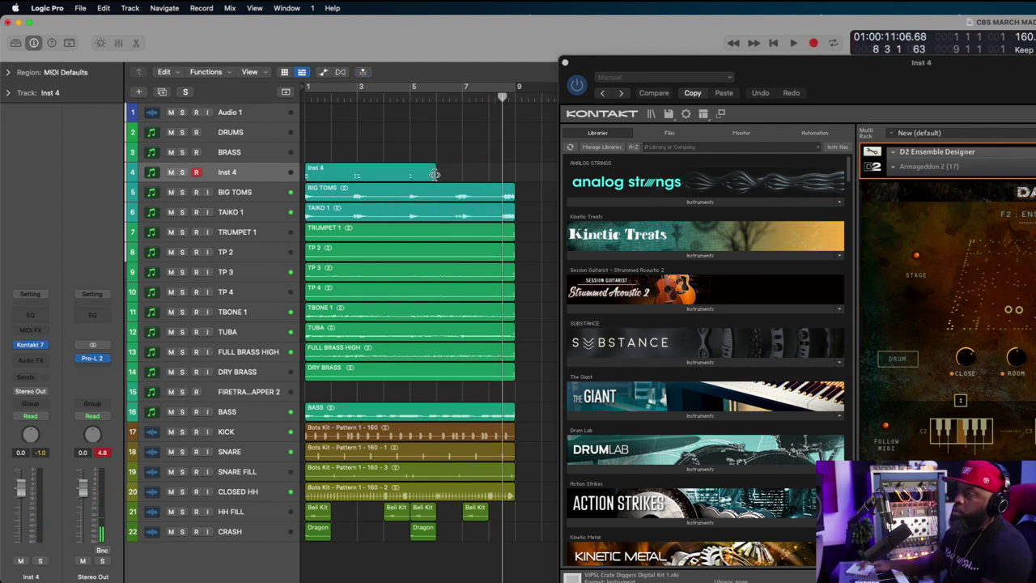
Play from before bar 5 and record the remaining drum hits on Inst 4 through the end of bar 8.
click(394, 99)
key(space)
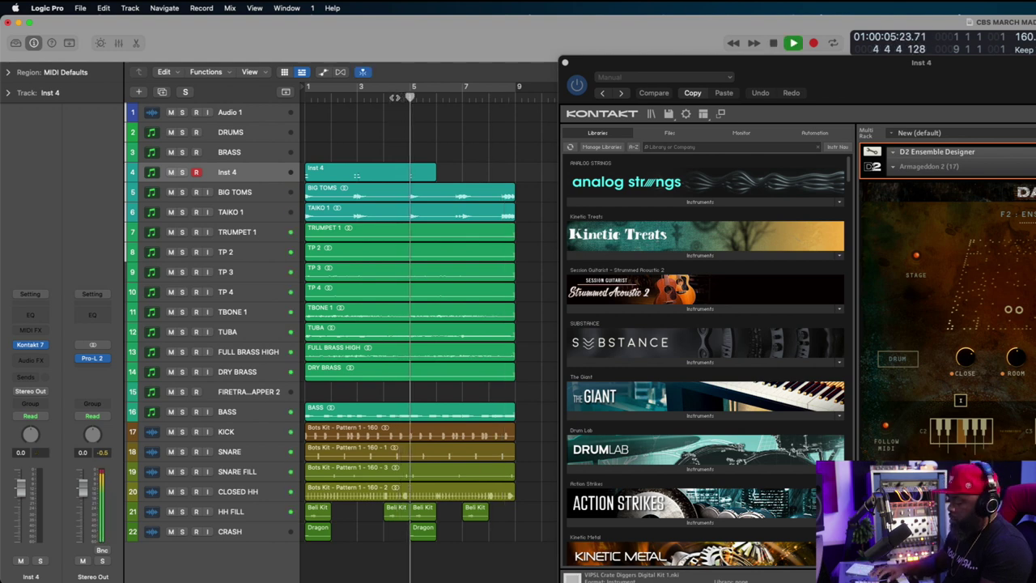
key(r)
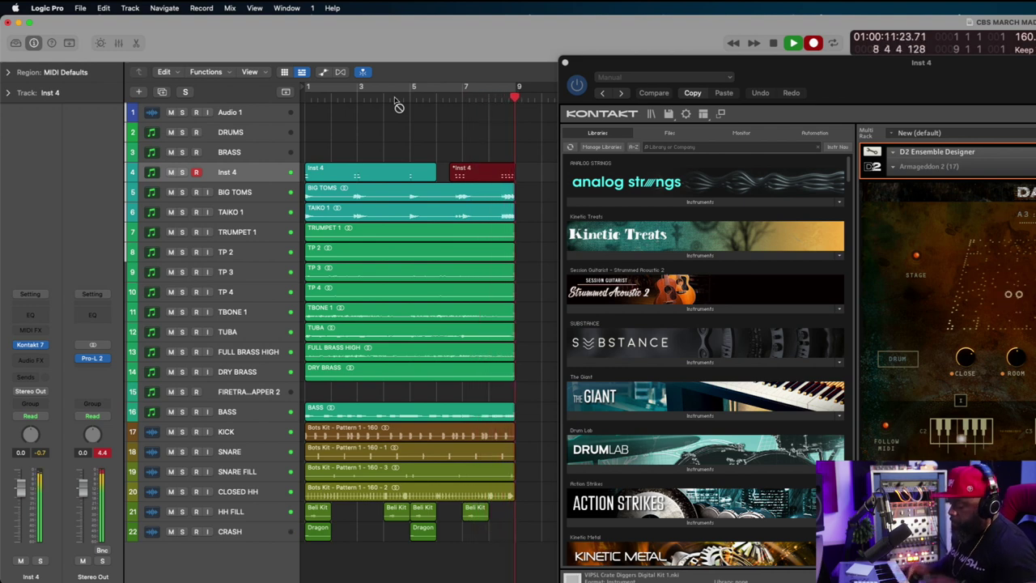
key(space)
key(super+z)
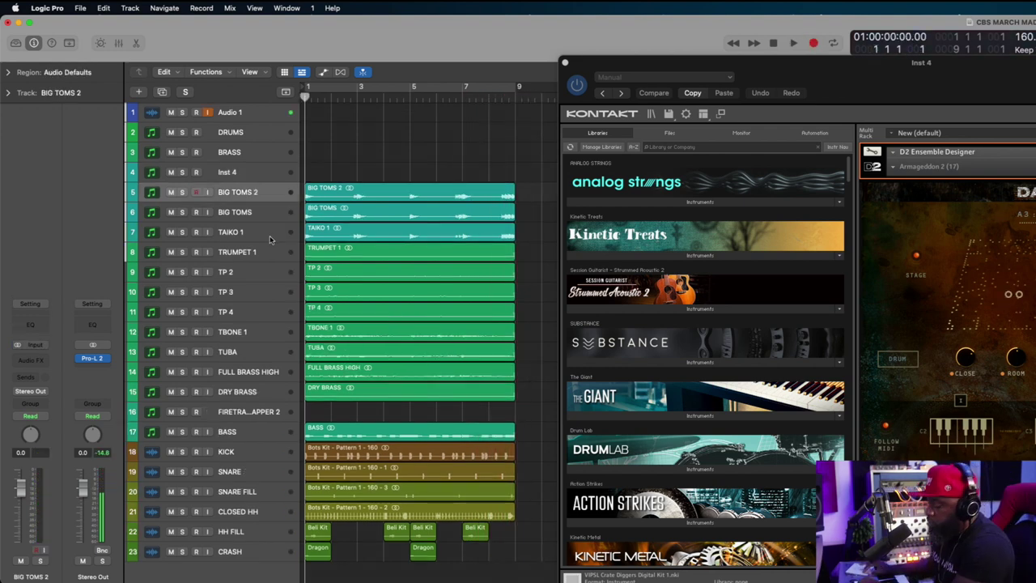
Route the outputs of BIG TOMS 2, BIG TOMS and TAIKO 1 to Bus 2, and close the Kontakt window.
shift+click(270, 235)
key(x)
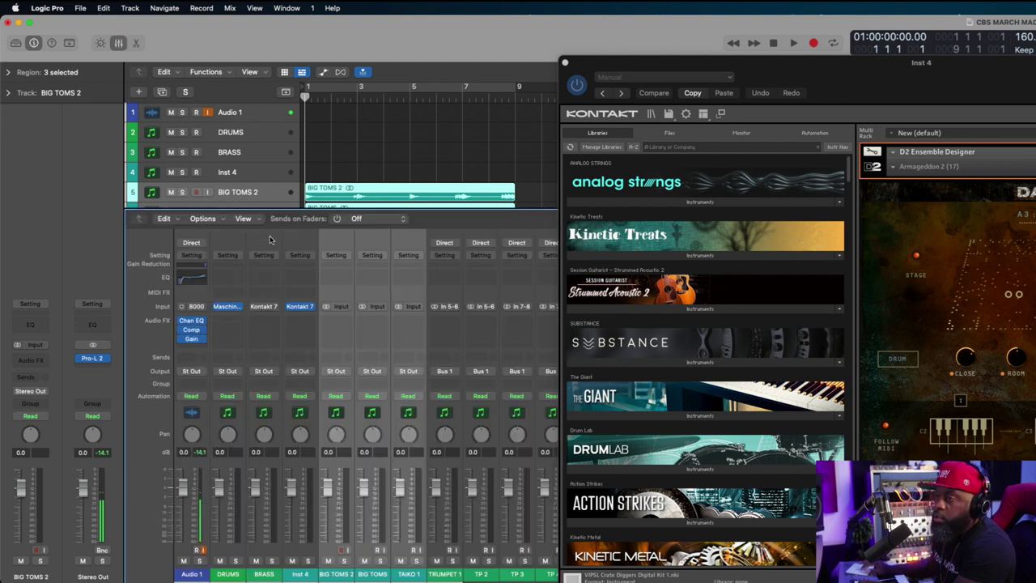
click(415, 374)
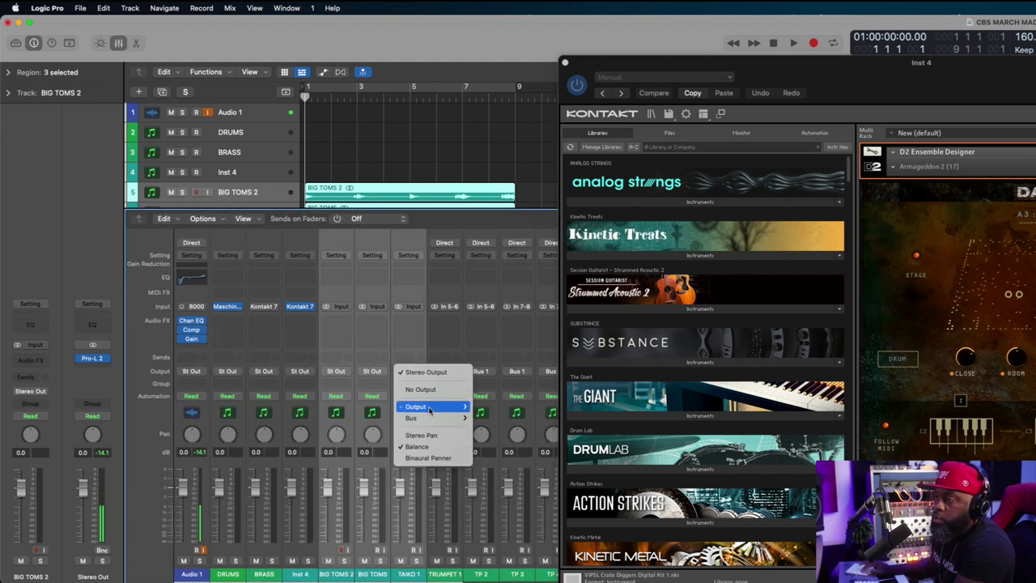
mouse_move(433, 417)
click(506, 148)
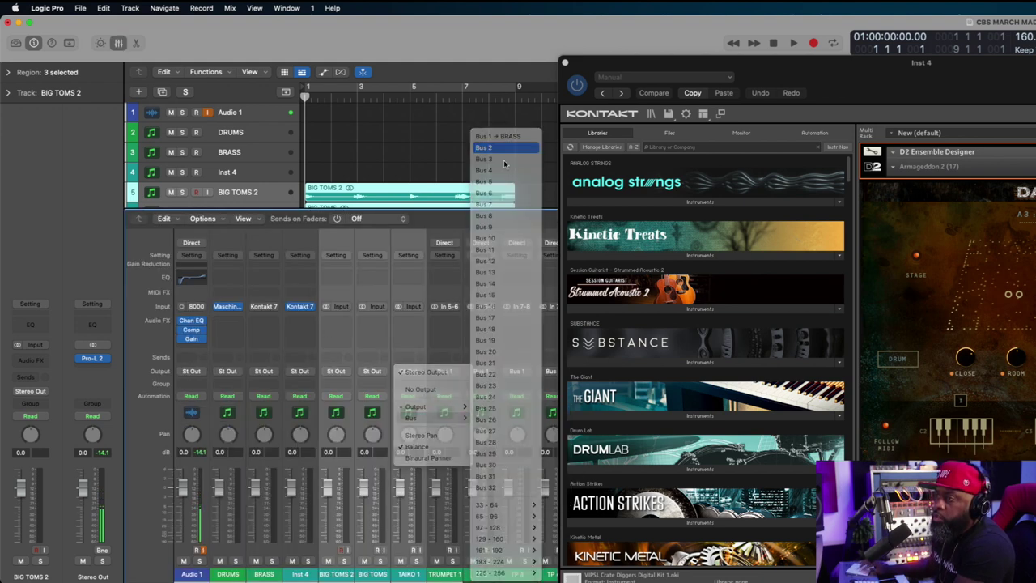
click(565, 63)
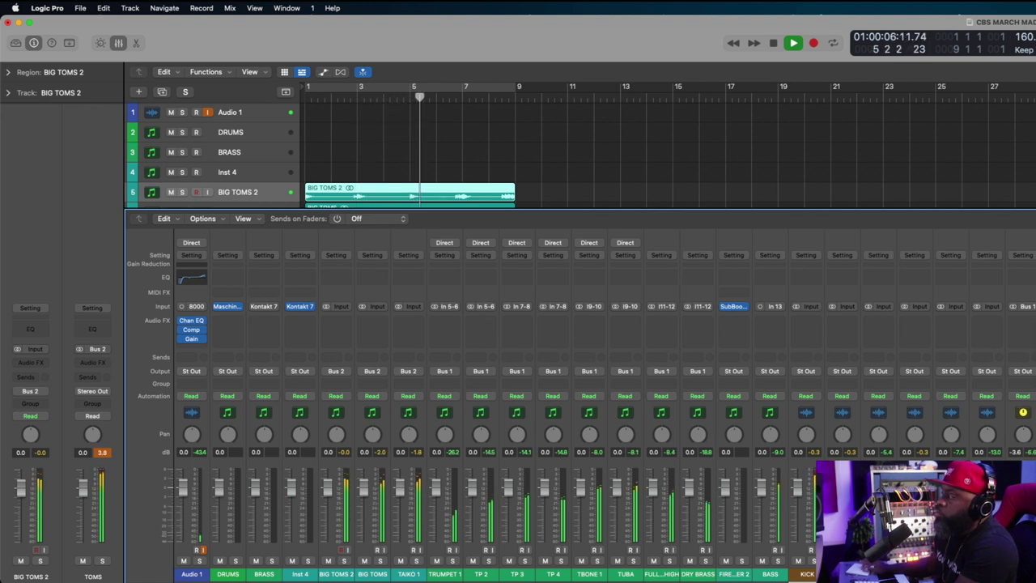
Add a Channel EQ to the TOMS bus and enable its low cut with a 24 dB/Oct slope.
key(e)
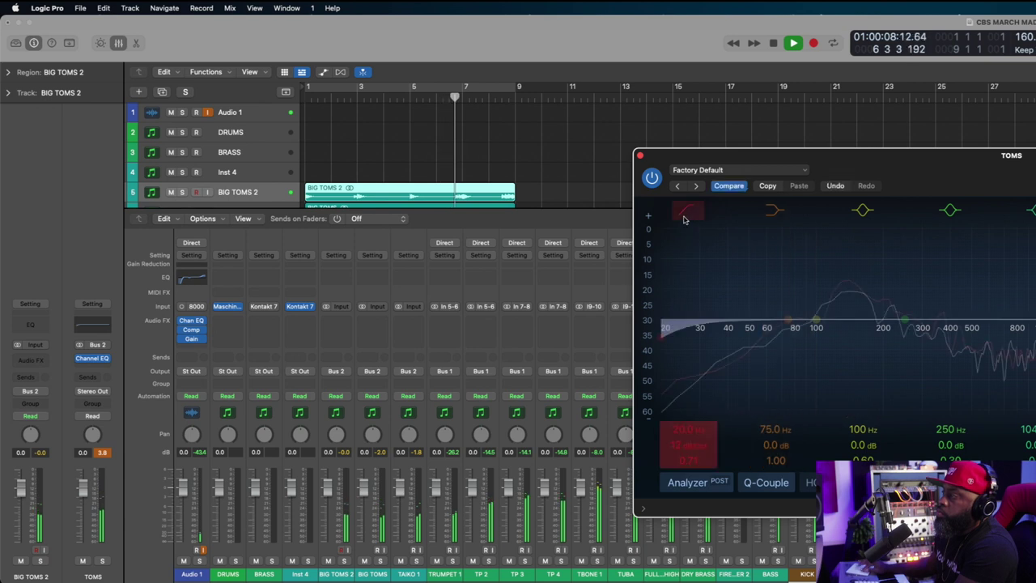
drag(828, 159, 735, 157)
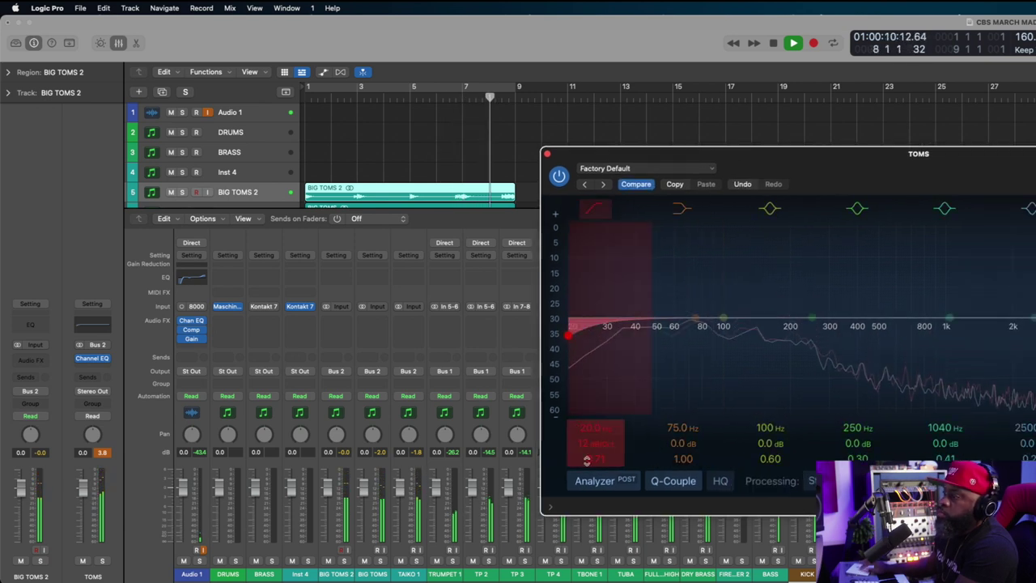
drag(592, 444, 594, 437)
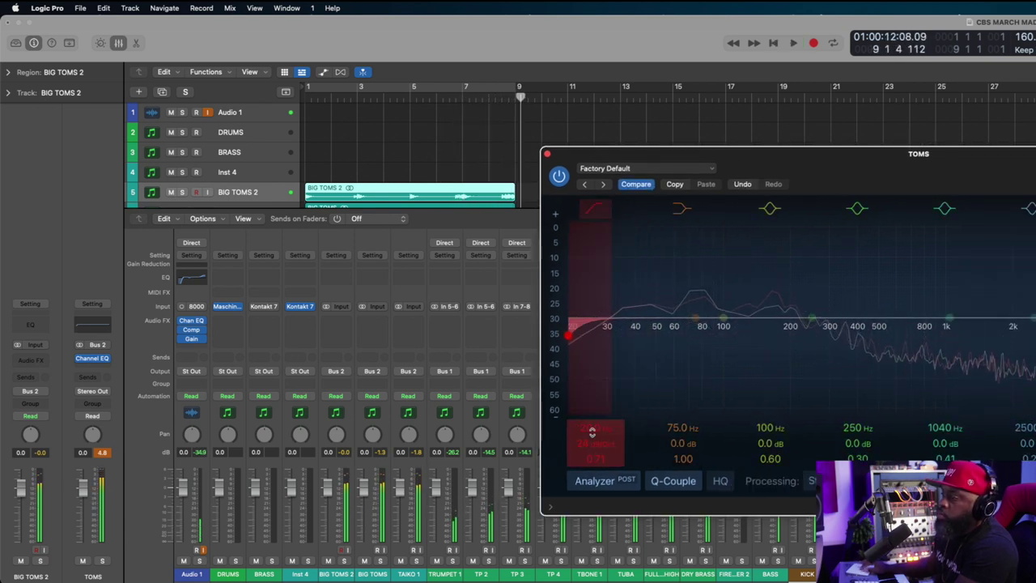
Loop playback of the eight bars, set the TOMS low cut to 70 Hz, check the EQ's bypass, and close it.
key(c)
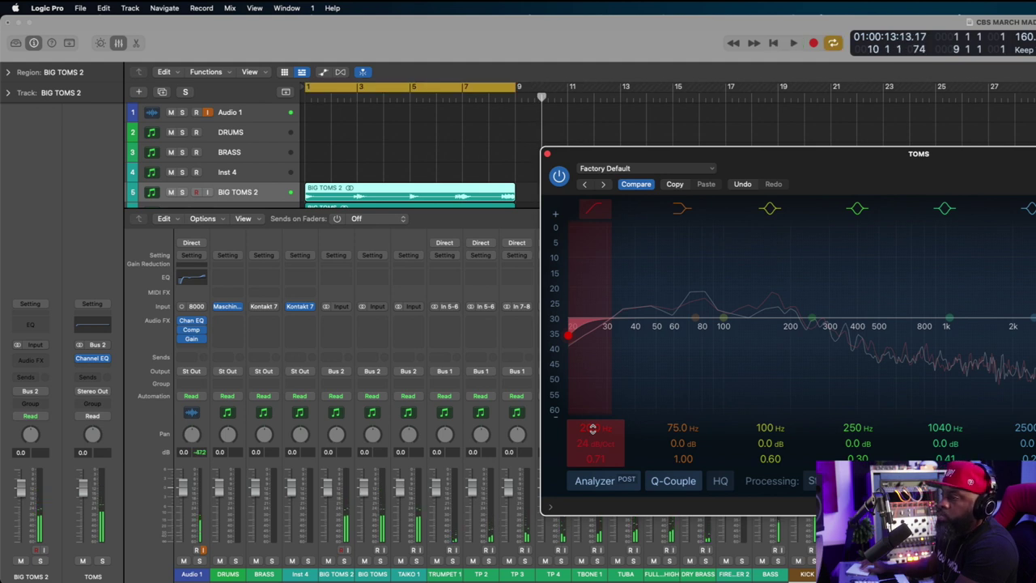
key(space)
drag(593, 429, 593, 386)
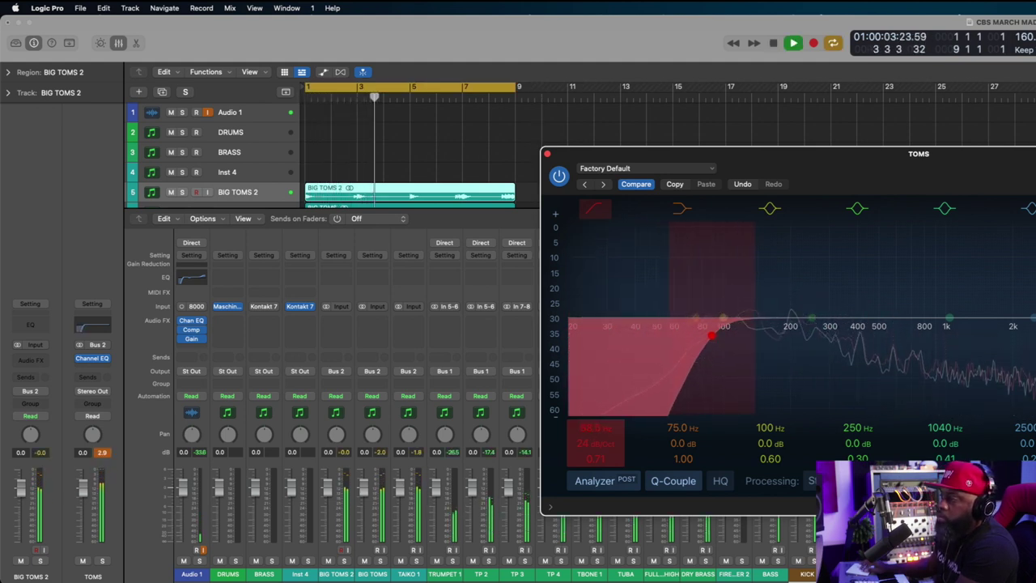
text(7)
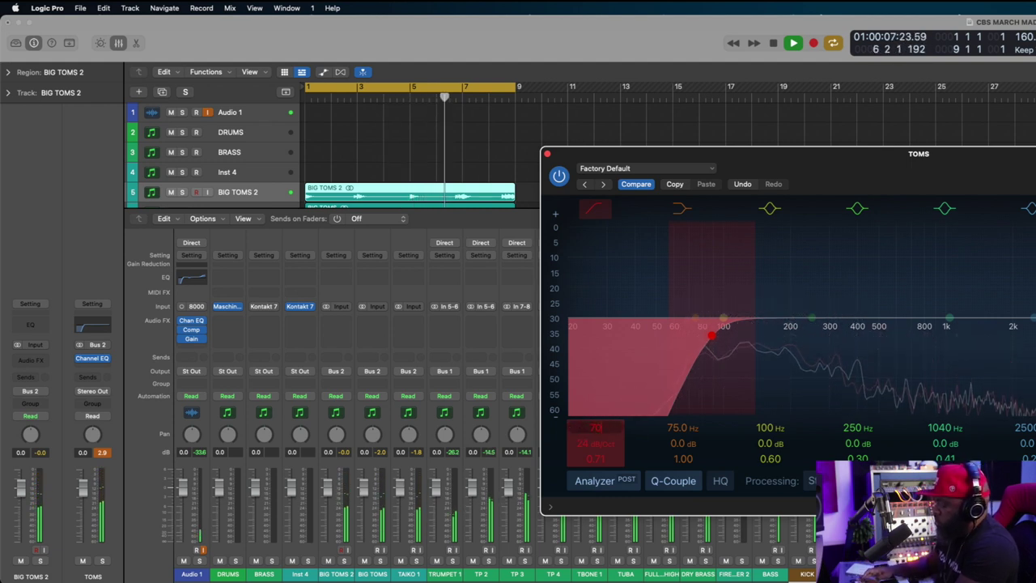
text(0)
click(559, 177)
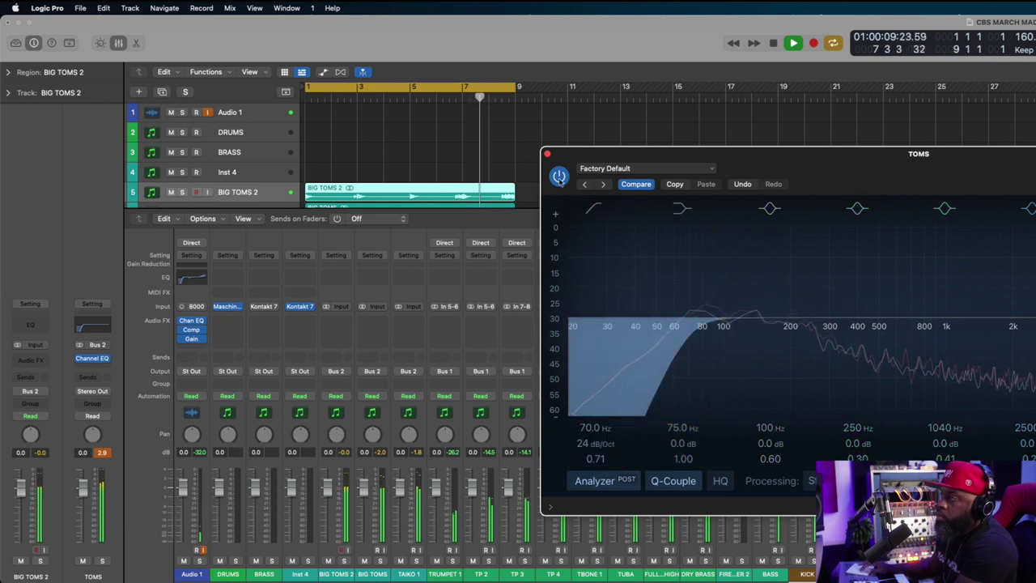
key(super+w)
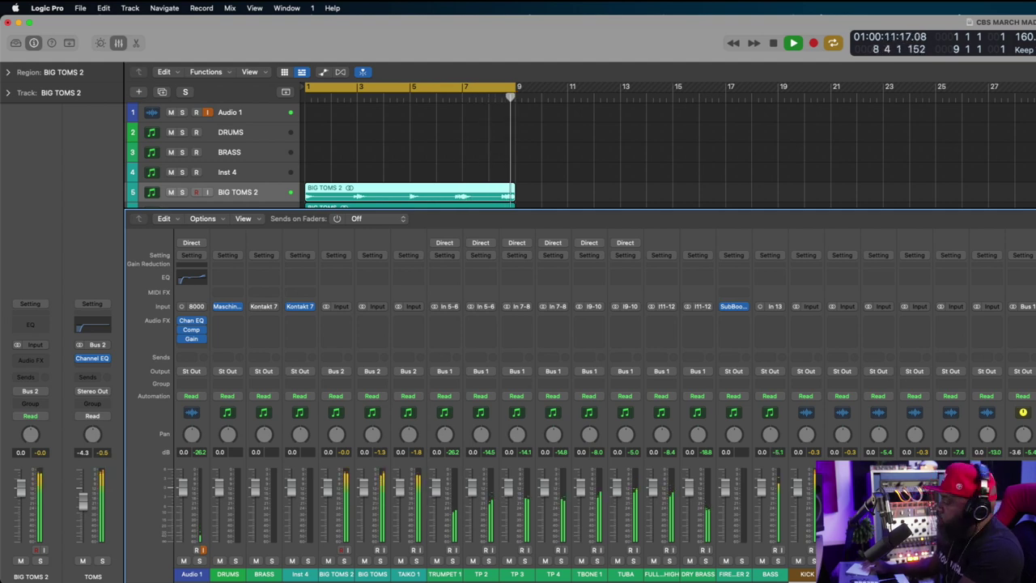
Return to the full track view, stop playback, and remove D2 Ensemble Designer from Kontakt on Inst 4.
key(e)
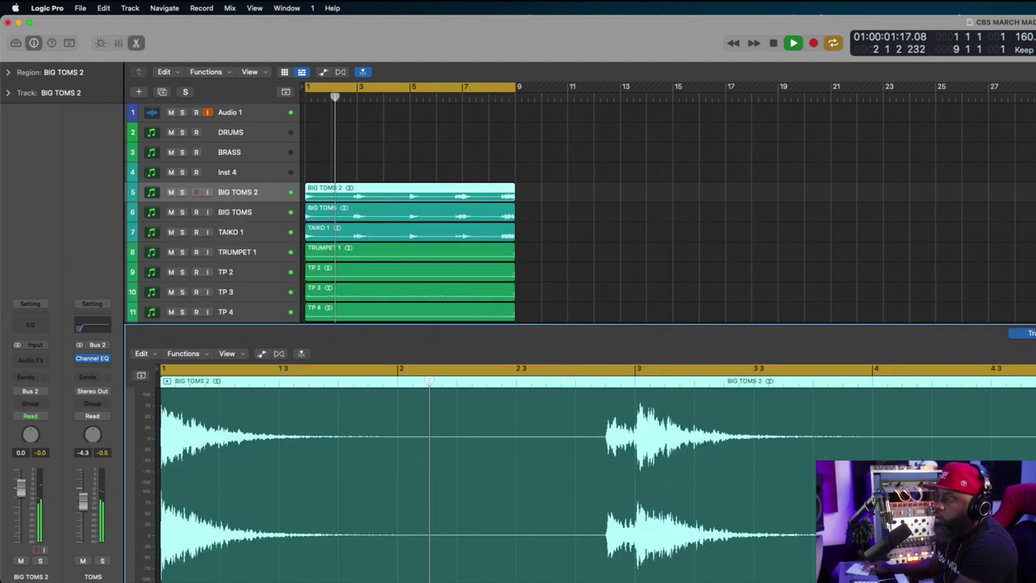
key(e)
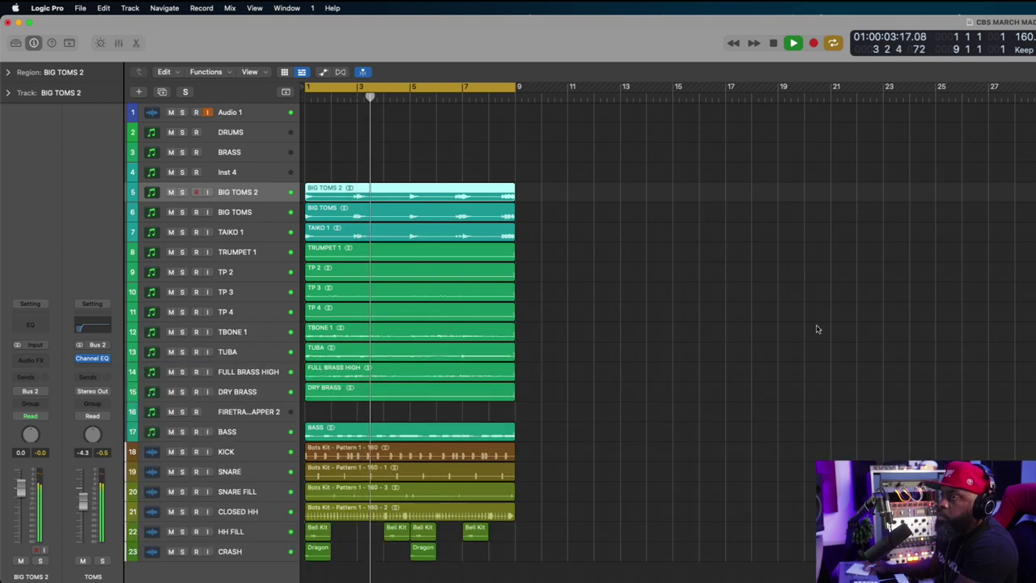
key(space)
click(259, 172)
key(v)
click(936, 151)
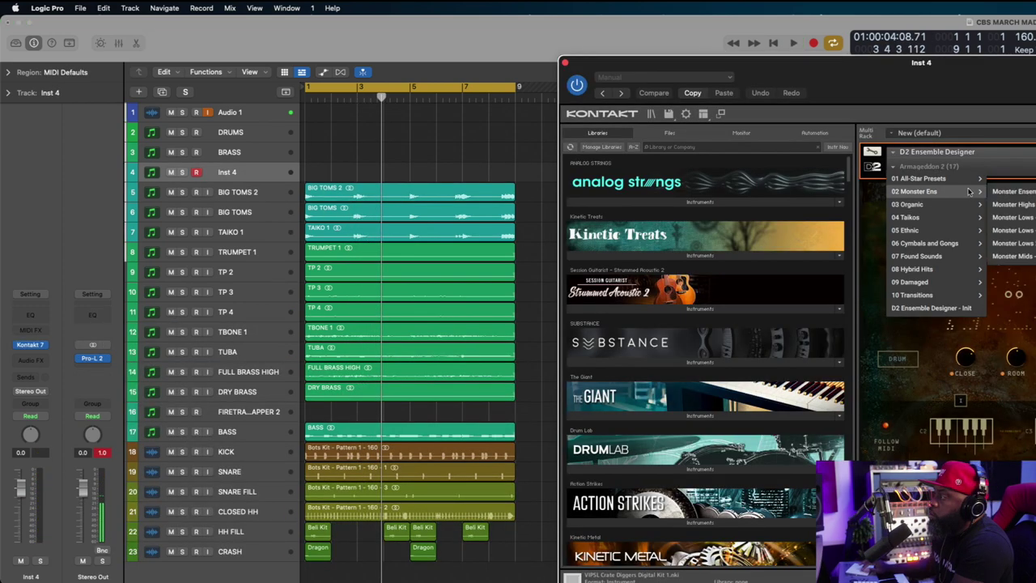
click(975, 120)
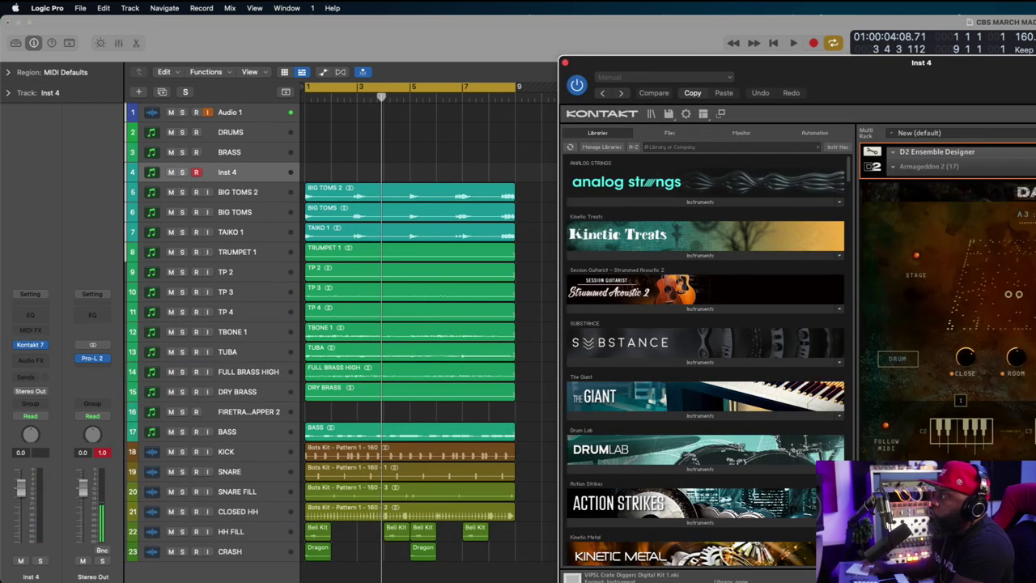
key(Delete)
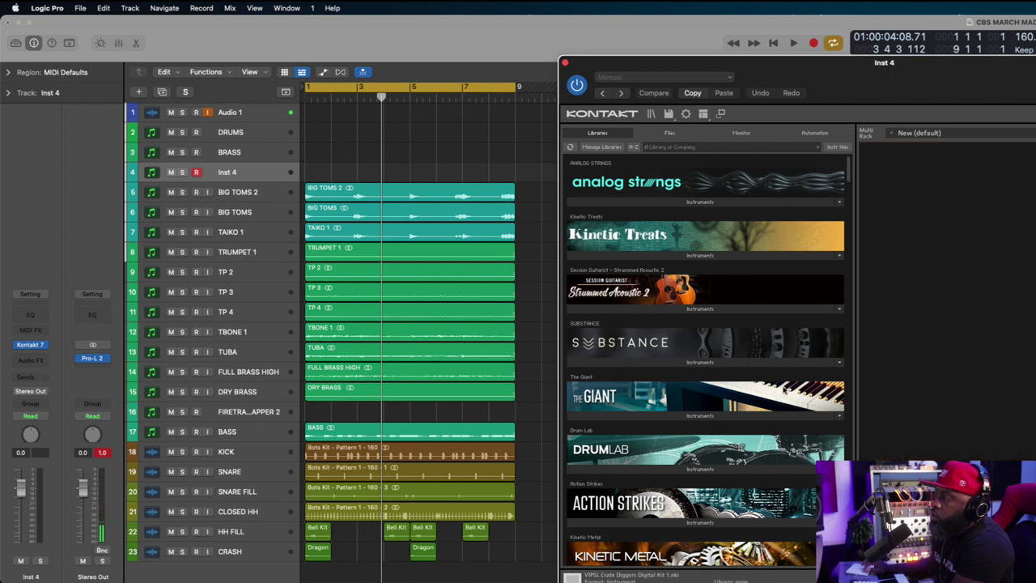
Load D2 Loop Designer from the Damage 2 library into Kontakt on Inst 4.
scroll(782, 390, down, 20)
scroll(783, 391, down, 20)
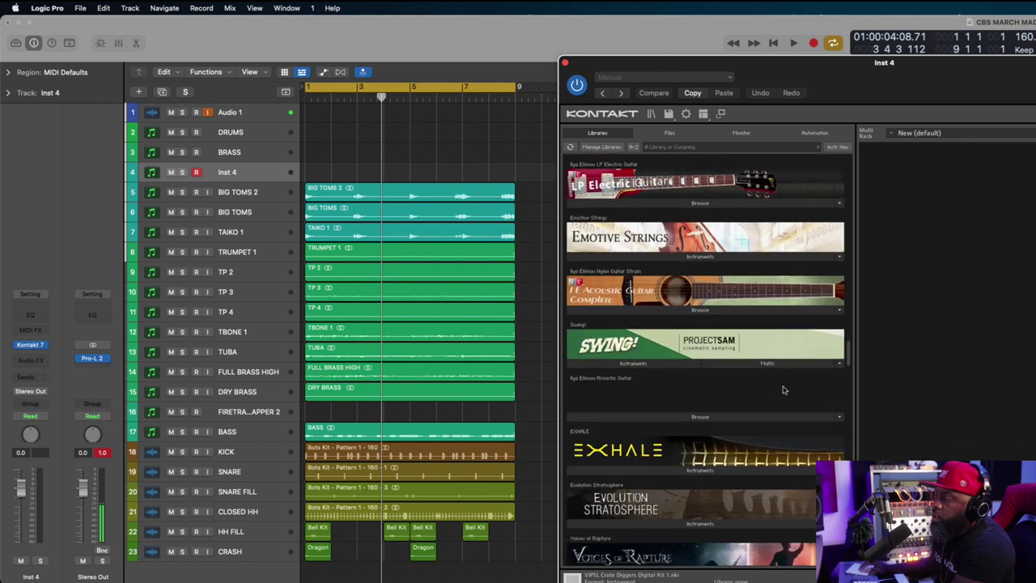
scroll(783, 390, down, 20)
scroll(783, 390, down, 20)
scroll(782, 390, down, 20)
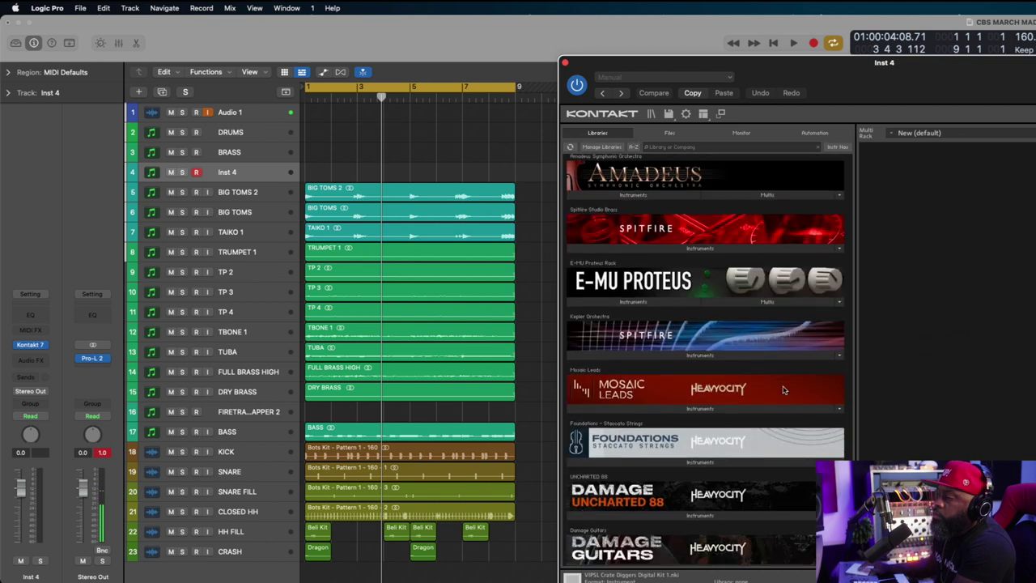
scroll(782, 390, down, 12)
click(701, 475)
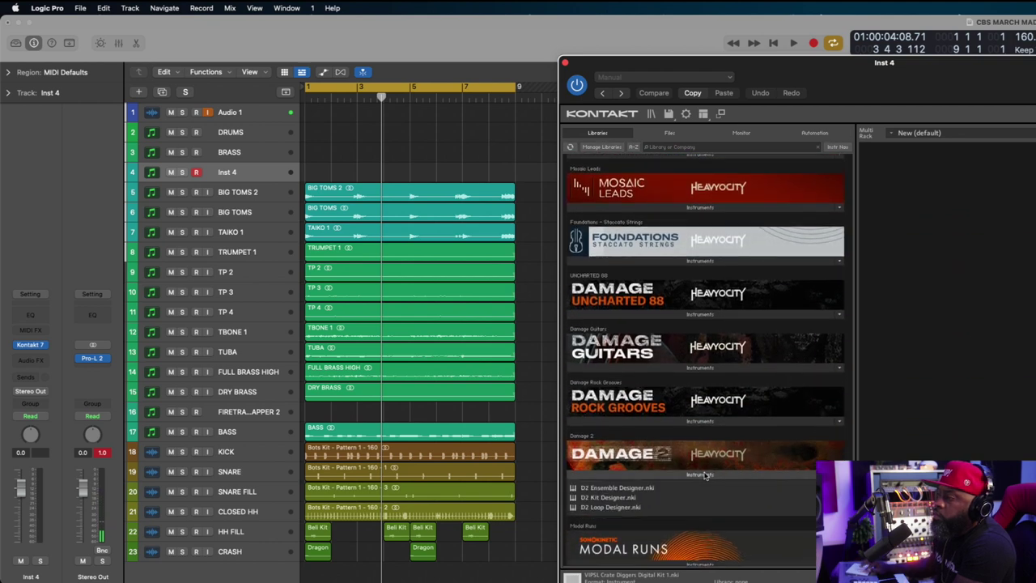
double_click(621, 508)
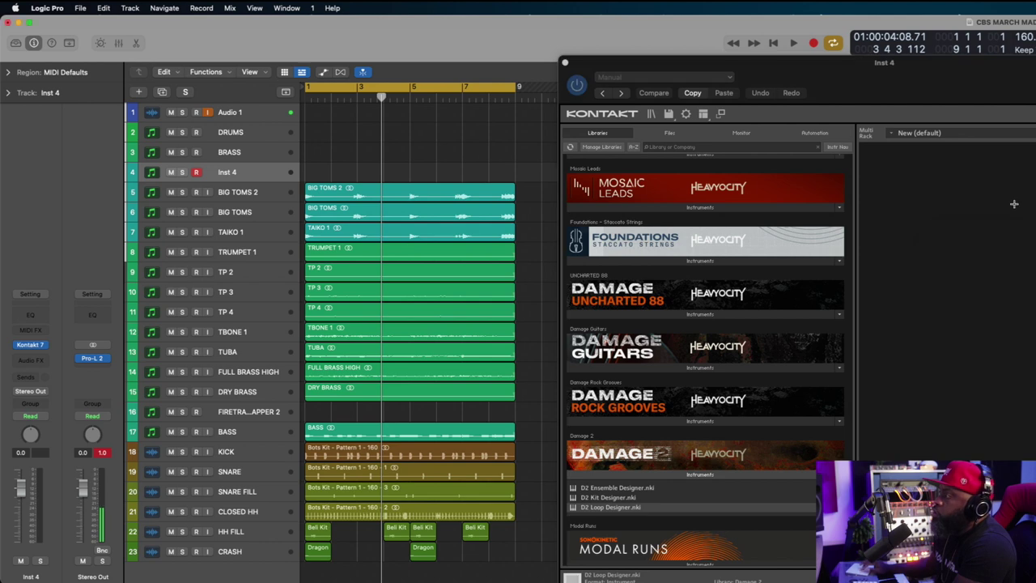
Shift the Kontakt window aside and record an eight-bar percussion loop part on Inst 4 with D2 Loop Designer.
drag(983, 90, 946, 70)
key(r)
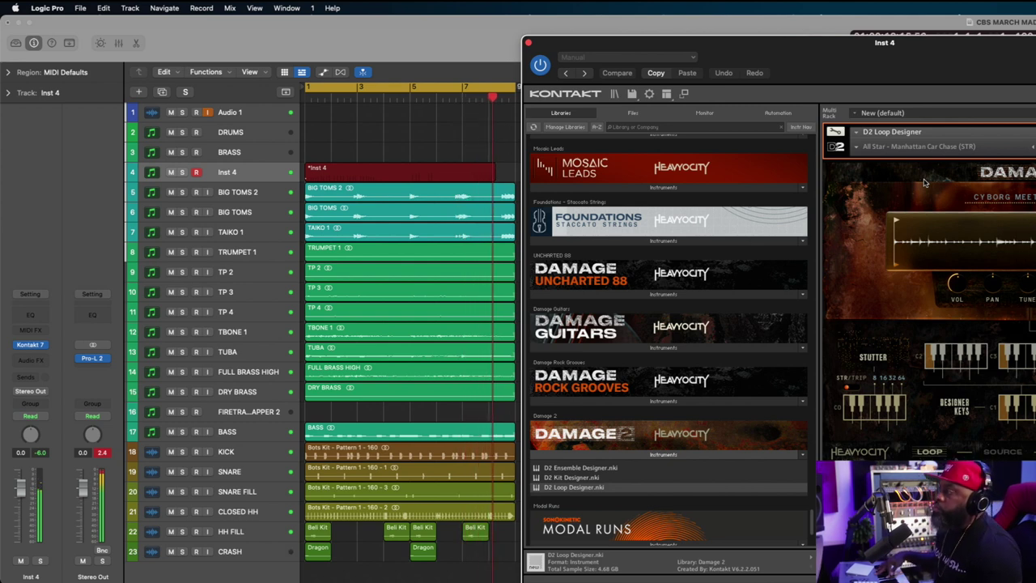
key(space)
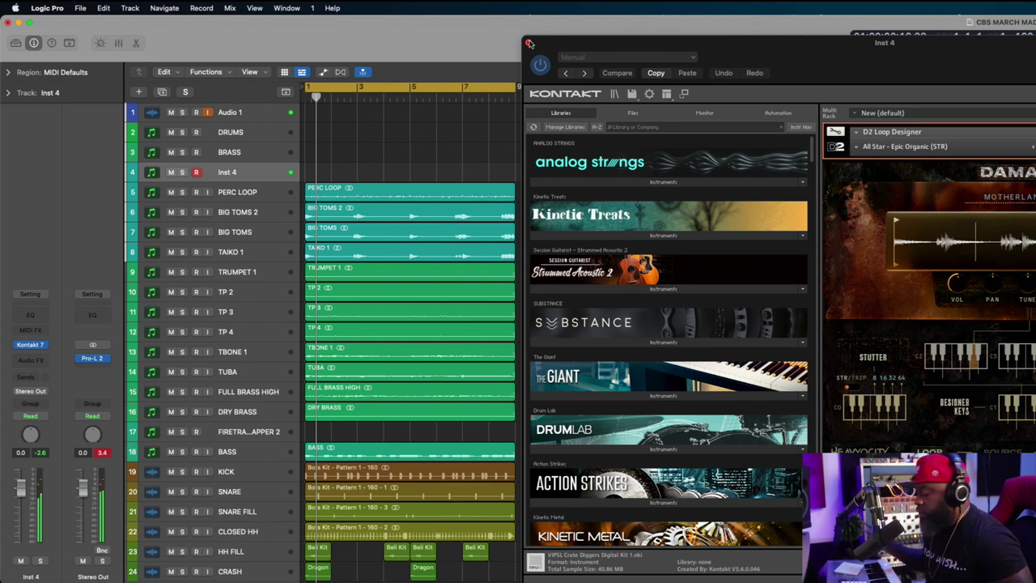
Close the Kontakt window, play the beat from bar 6, and record a percussion fill on Inst 4 at bar 8.
click(528, 43)
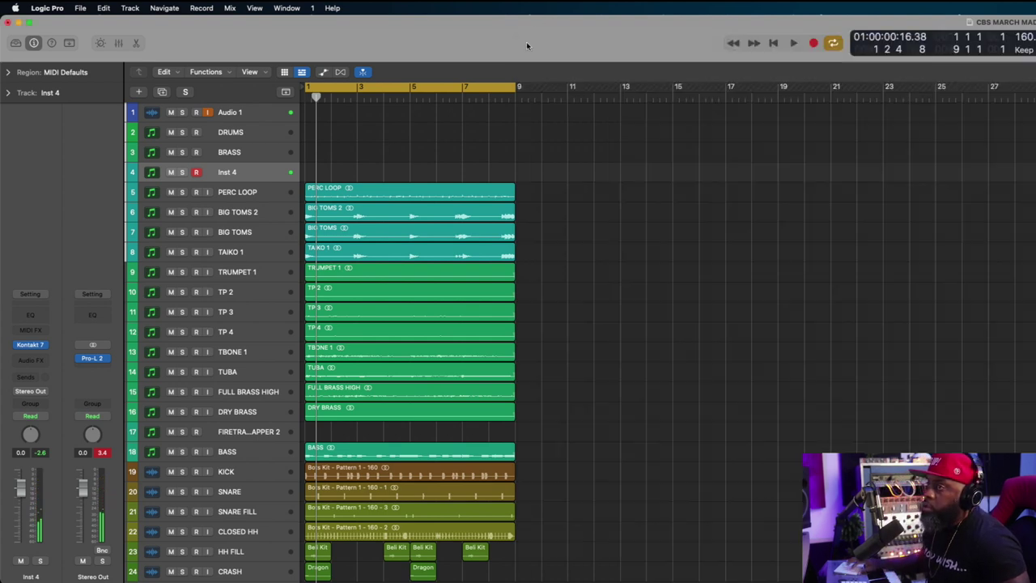
key(space)
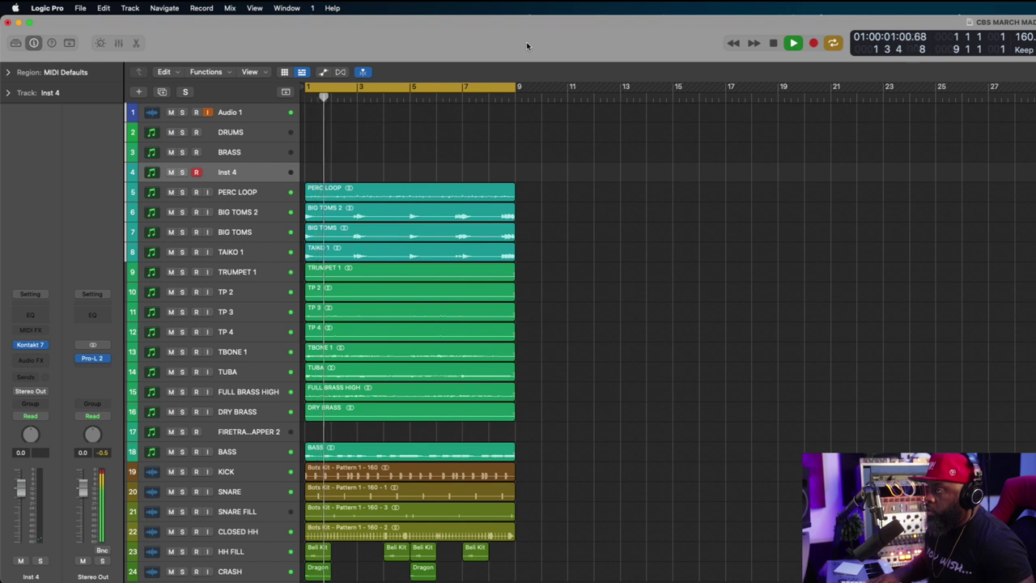
click(443, 97)
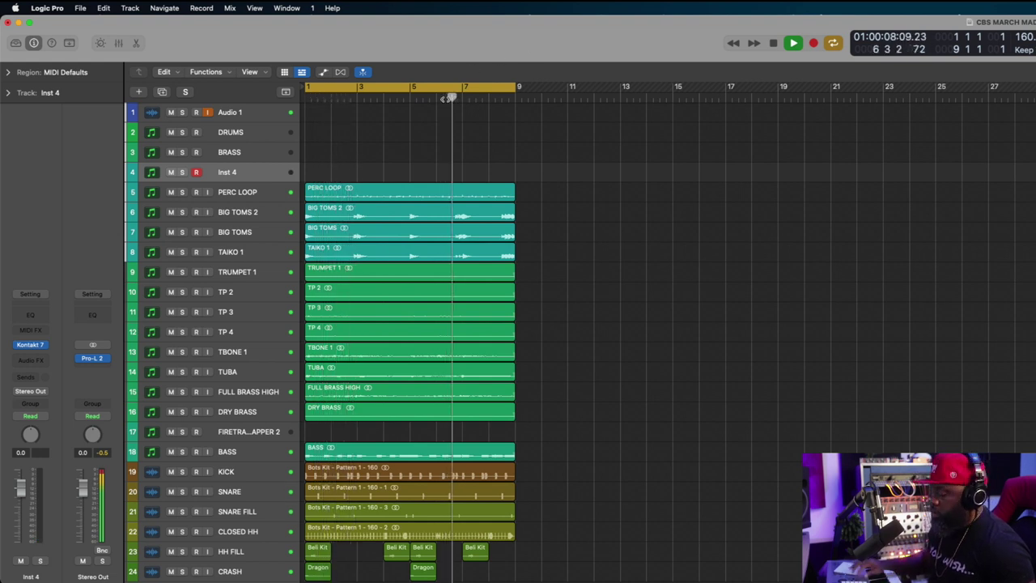
key(r)
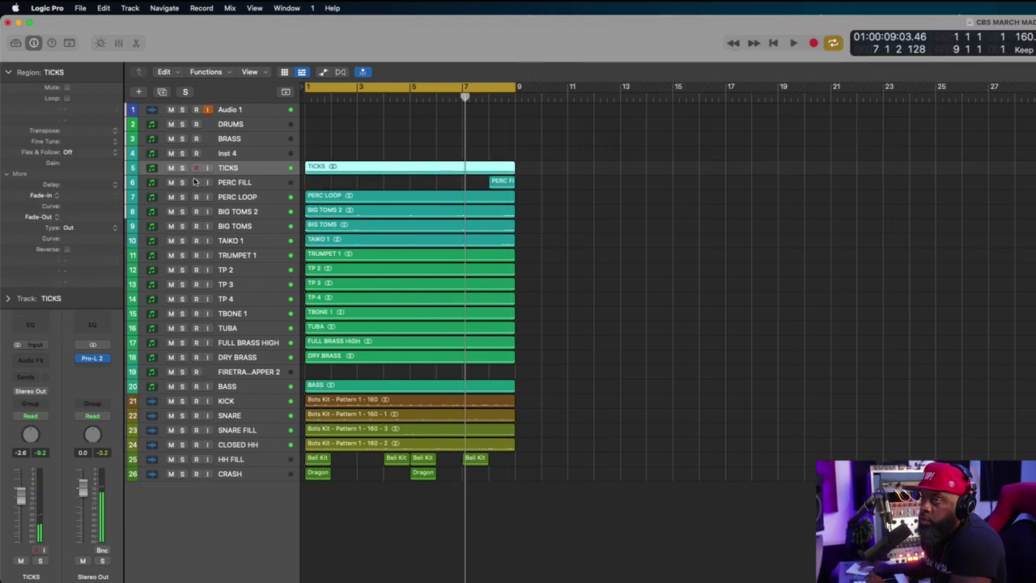
Move the six percussion tracks TICKS through TAIKO 1 below the drum tracks, and place CRASH at the end of the track list.
shift+click(252, 242)
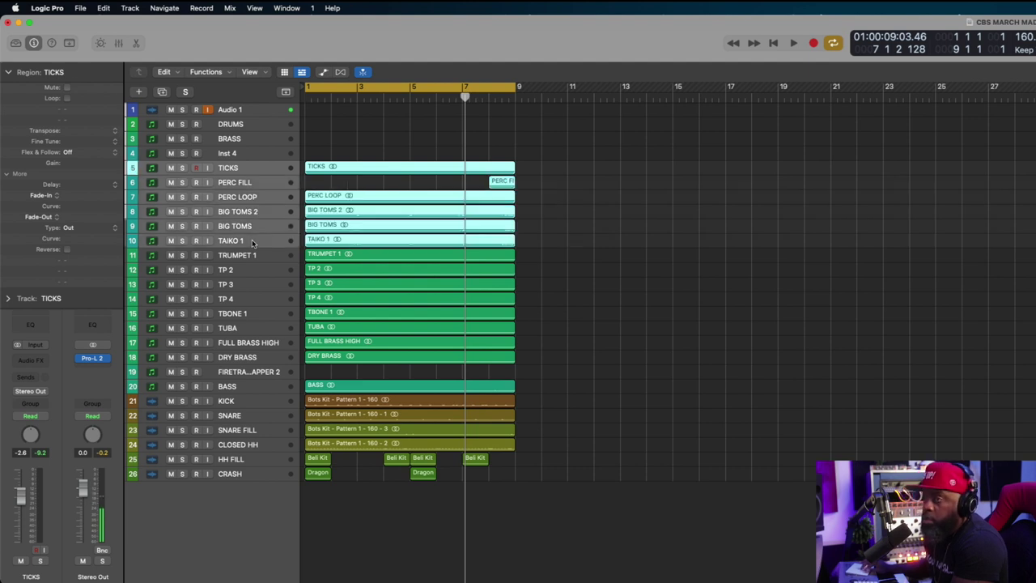
drag(254, 170, 284, 503)
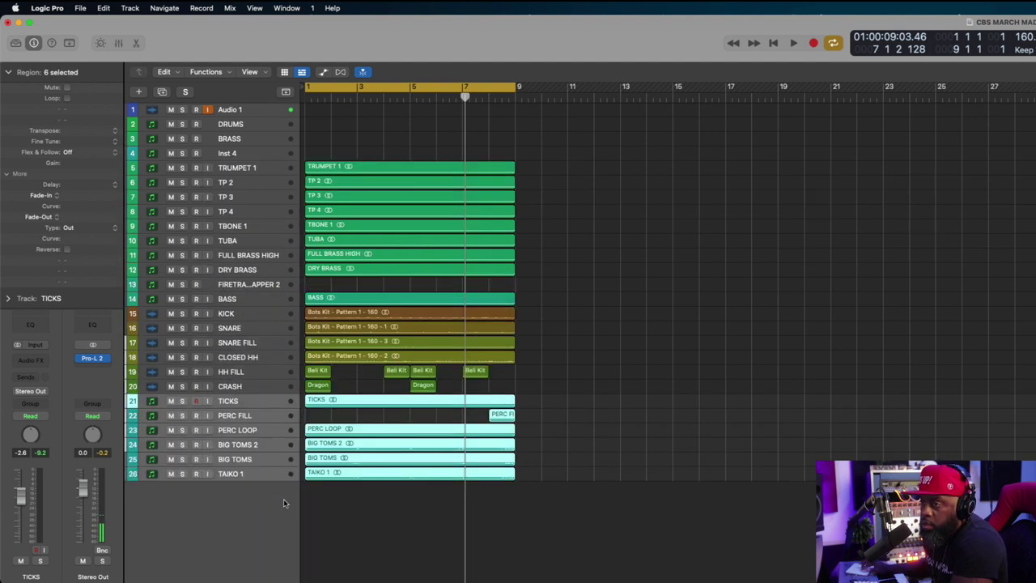
click(250, 389)
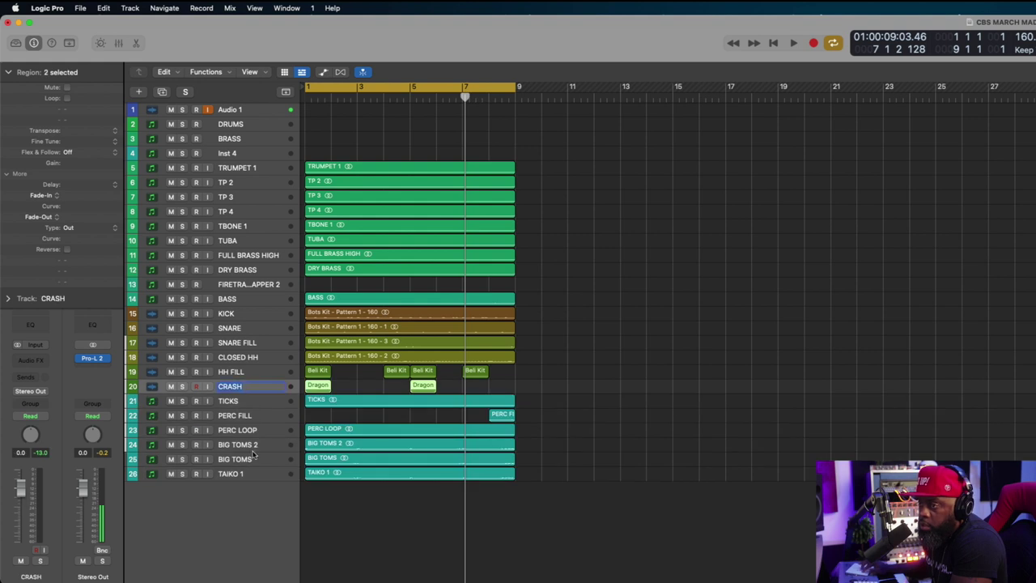
drag(231, 388, 221, 490)
Solo the KICK through CRASH tracks and play the beat, adding BASS and TUBA to the soloed tracks.
key(space)
key(space)
drag(182, 313, 182, 475)
key(space)
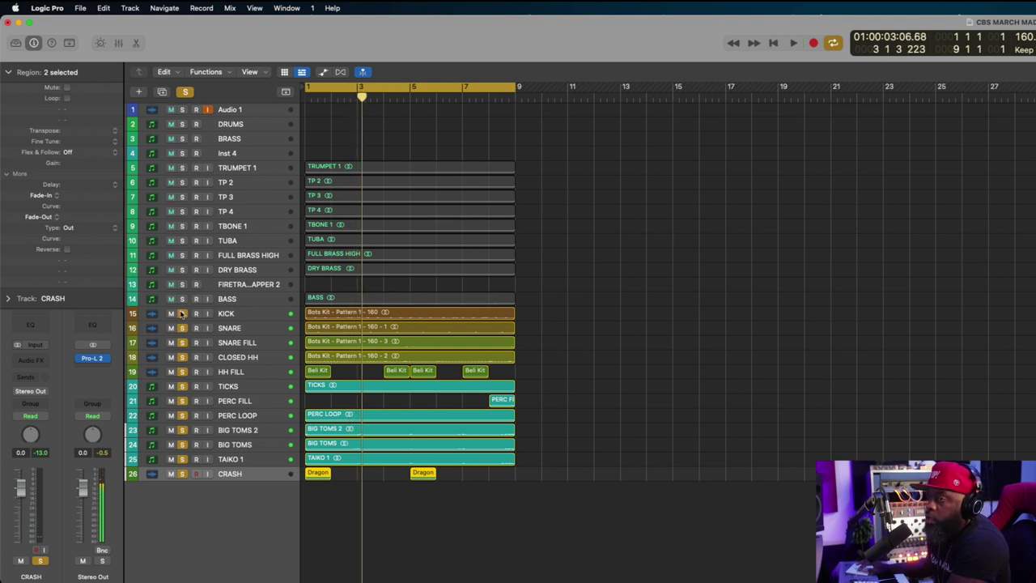
click(183, 299)
key(space)
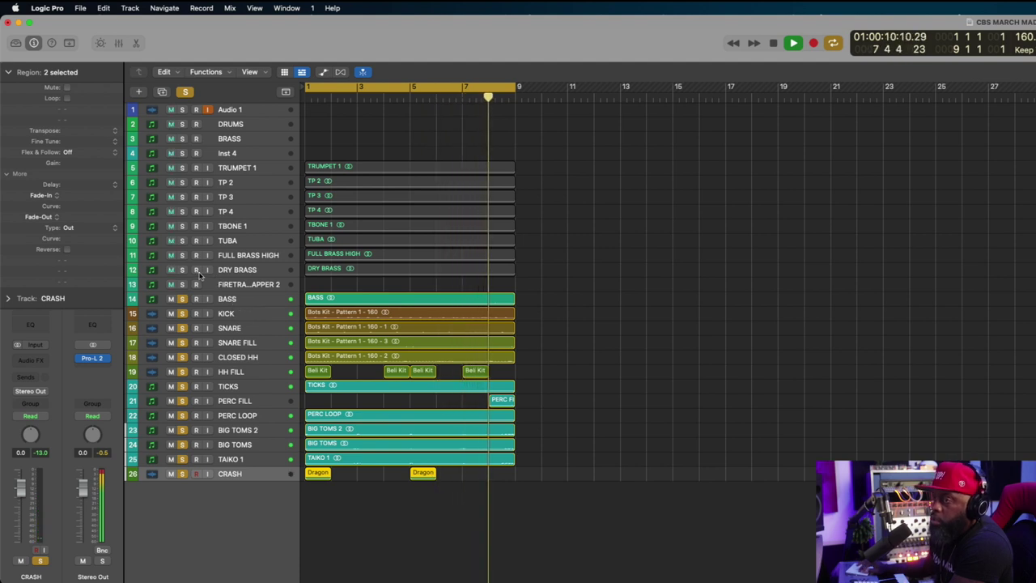
click(182, 242)
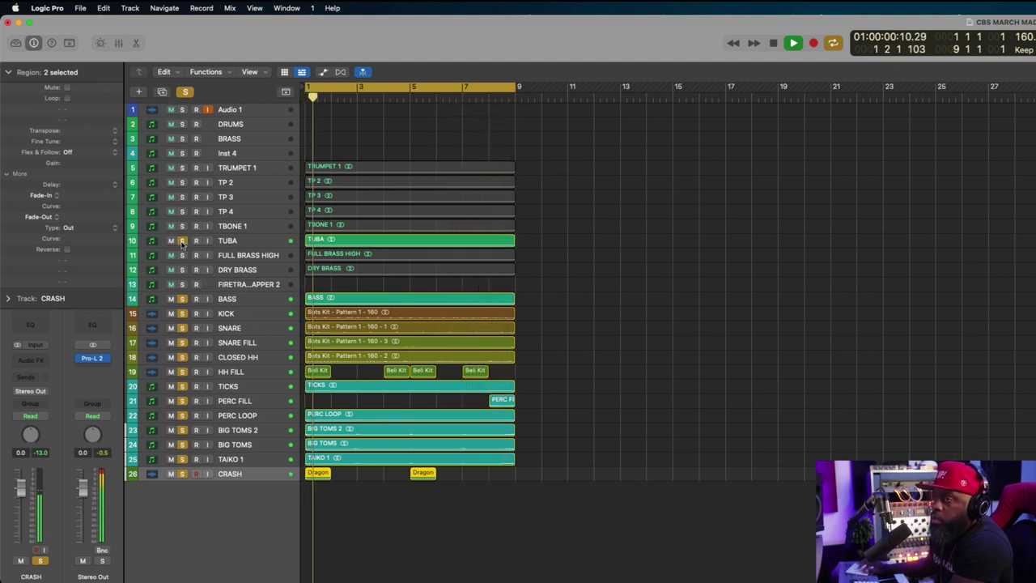
Select the BASS and KICK tracks in turn during playback, and rename the SNARE track as CLAPS.
click(242, 299)
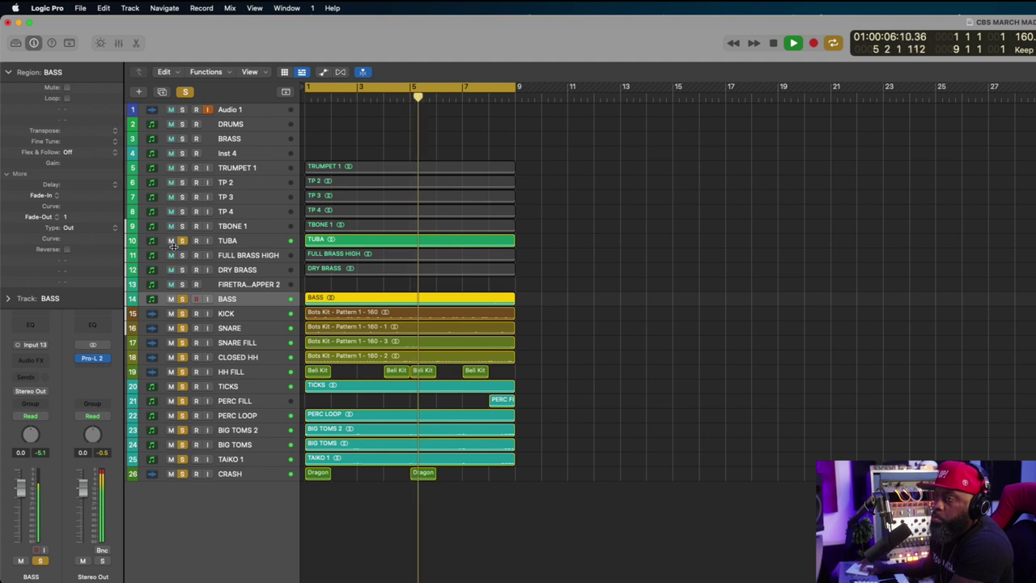
click(235, 314)
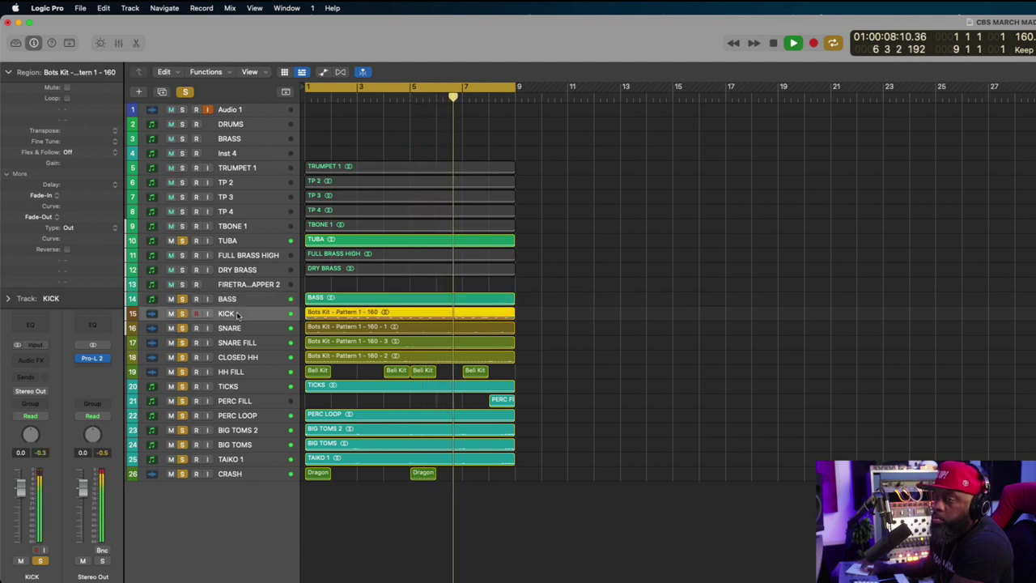
click(239, 298)
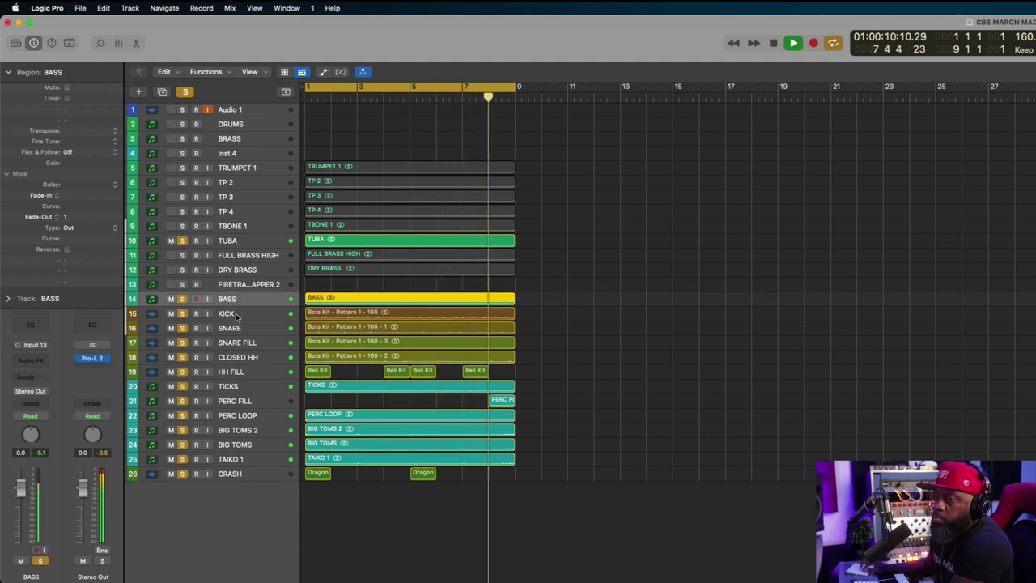
click(237, 316)
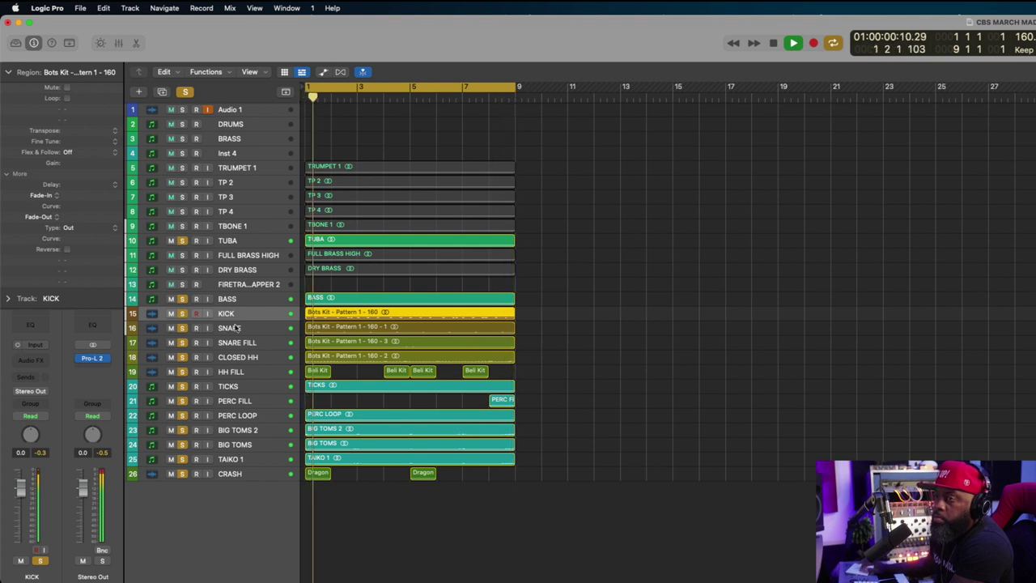
key(Down)
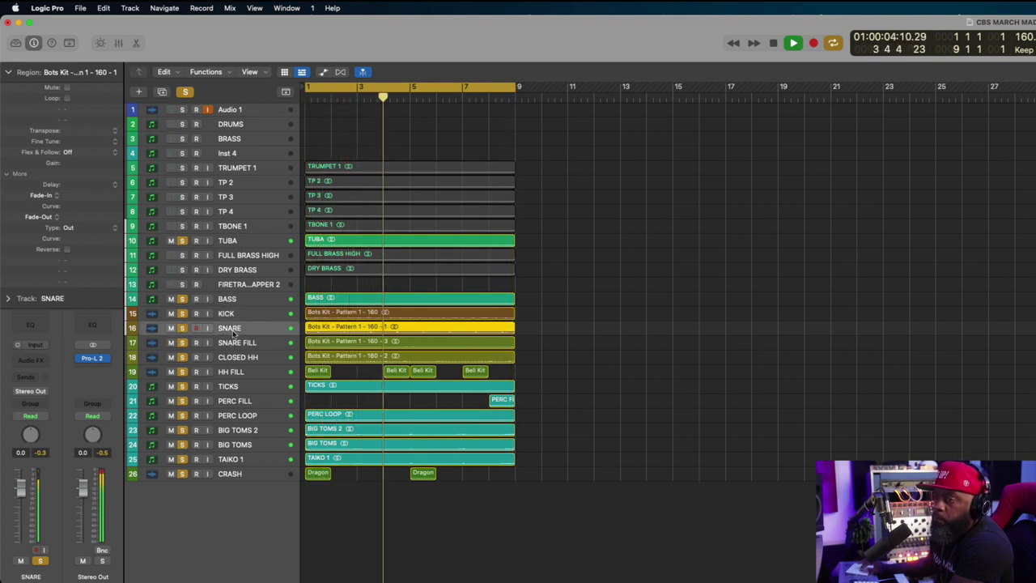
double_click(229, 328)
text(CLAP)
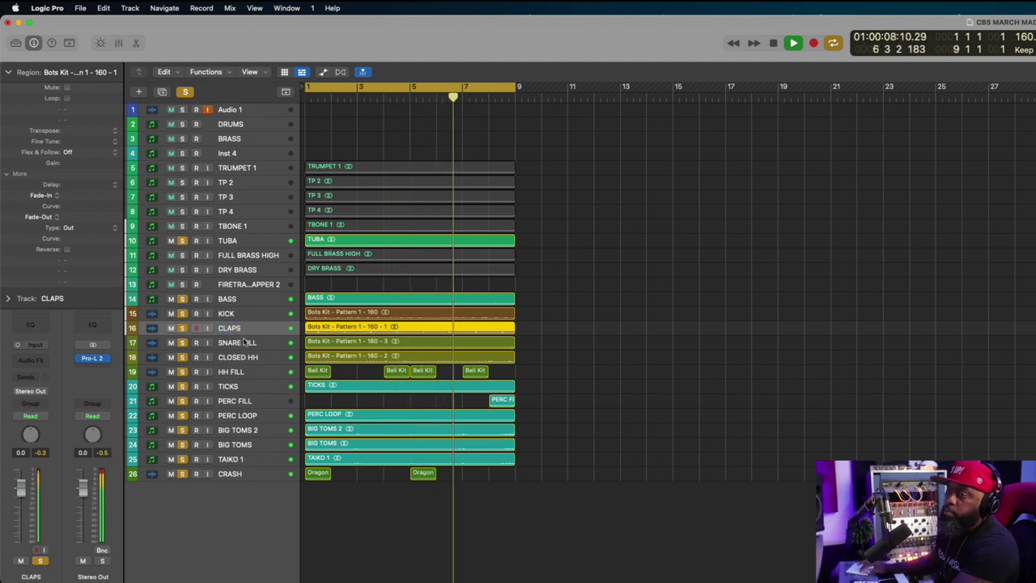
text(S)
Select the SNARE FILL track, and remove TUBA from the soloed tracks and mute BASS during playback.
click(240, 343)
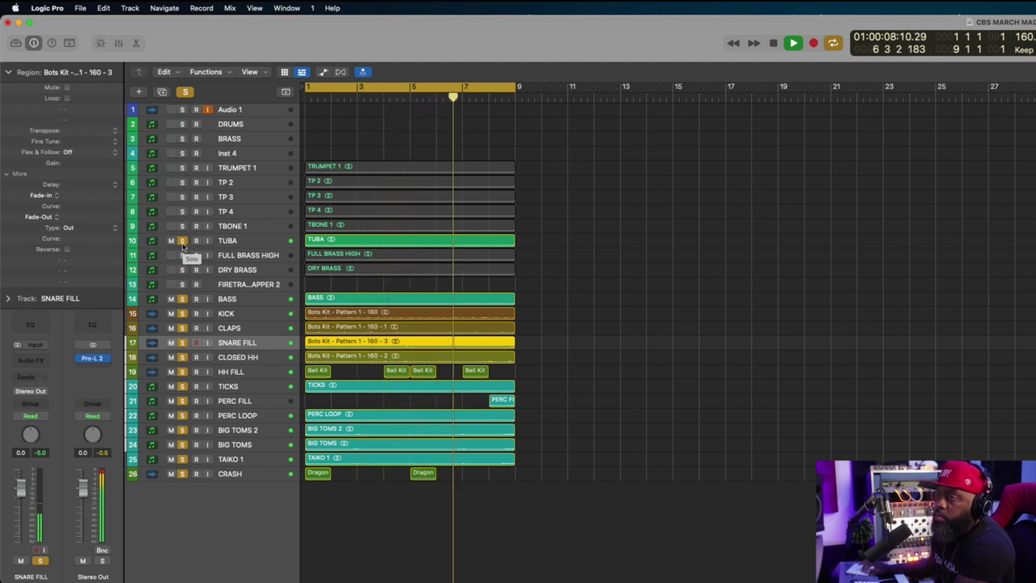
click(182, 241)
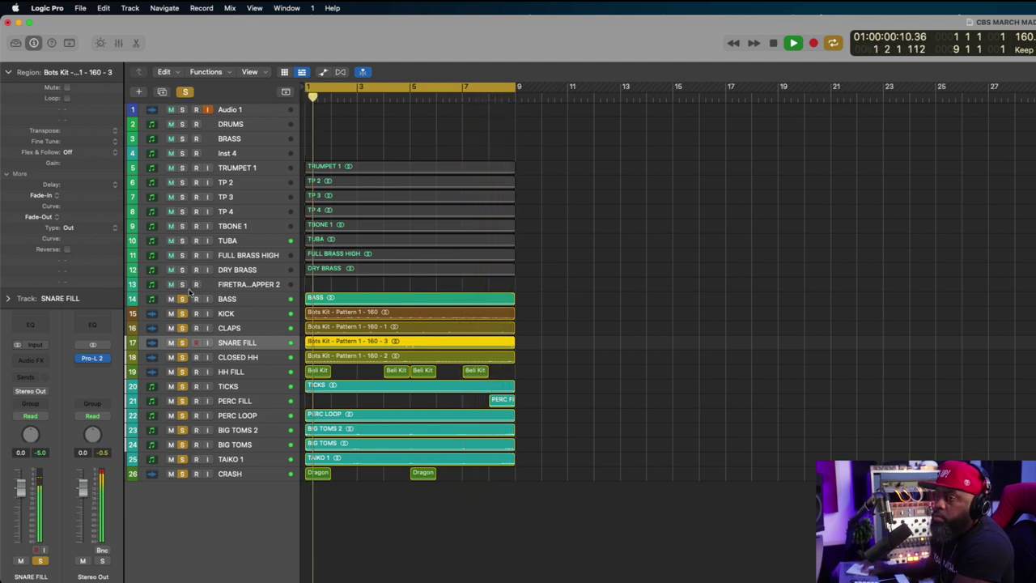
click(182, 299)
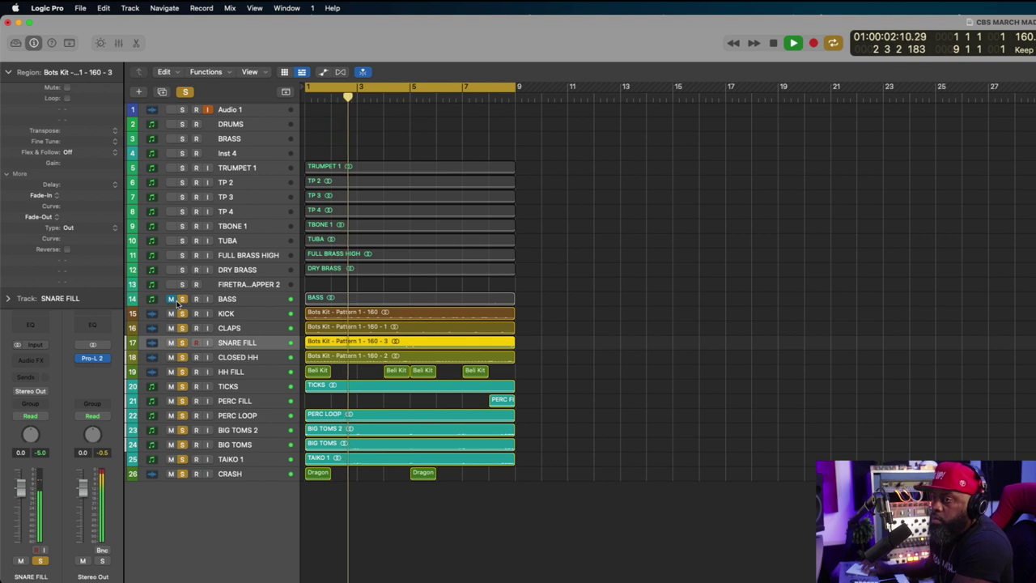